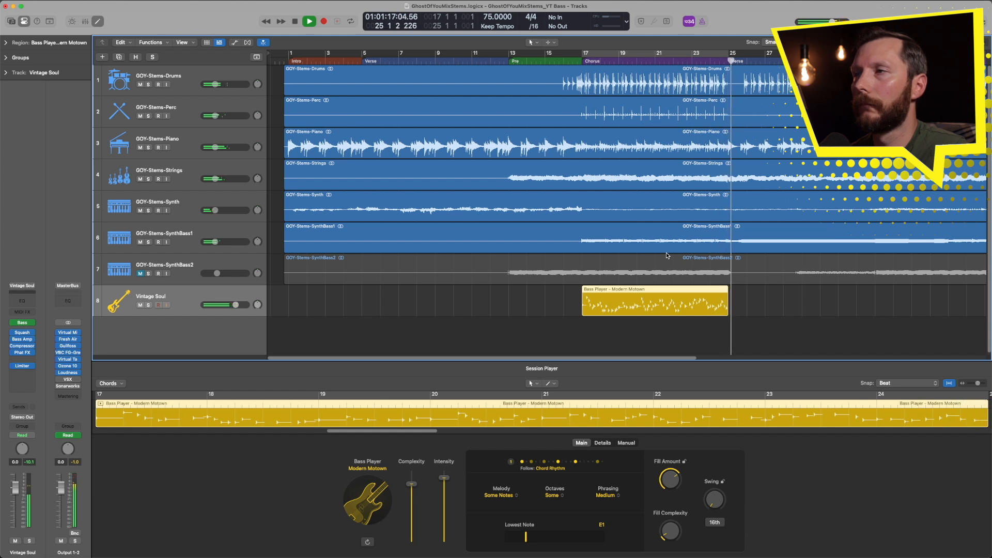
# - Stop playback and set the cycle range to the Chorus section, extended to bar 26
pyautogui.press('space')
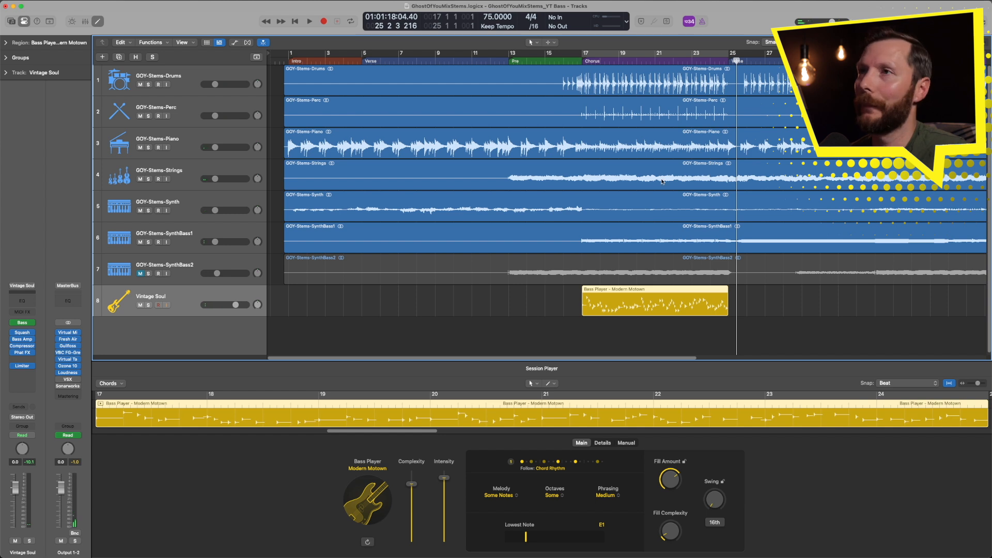
pyautogui.click(627, 57)
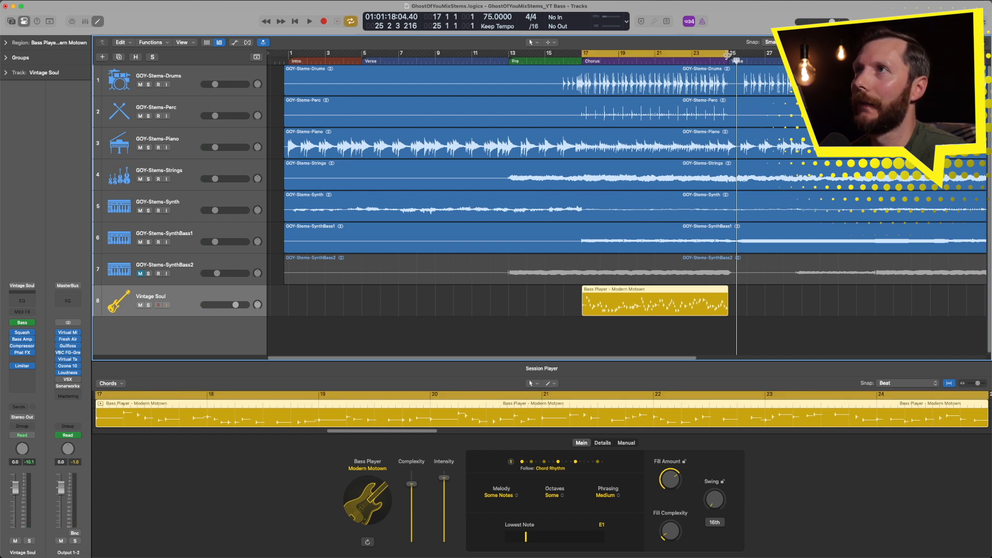
pyautogui.moveTo(727, 55); pyautogui.dragTo(747, 55)
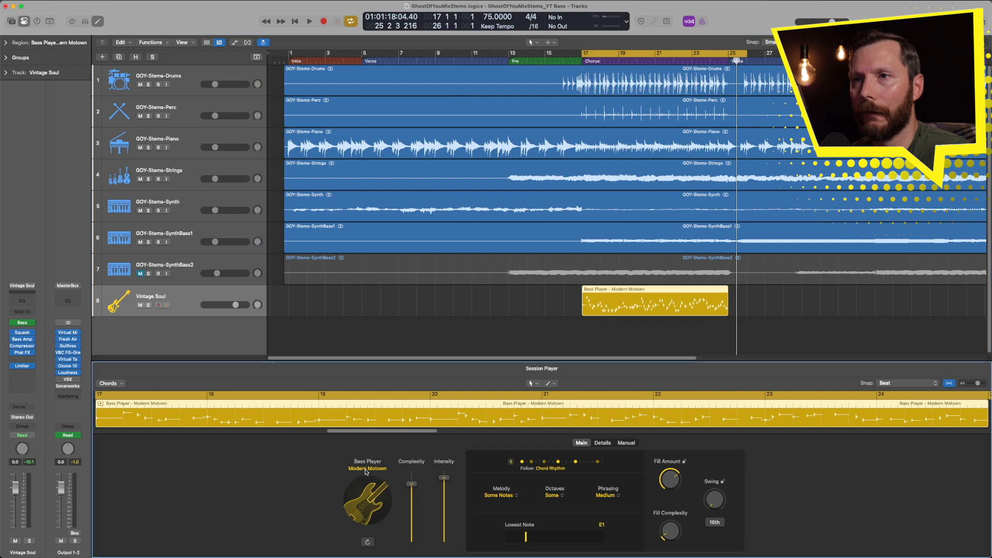
# - Change the Bass Player style of the chorus region to Pop Rock
pyautogui.click(365, 468)
pyautogui.scroll(-3, 378, 362)
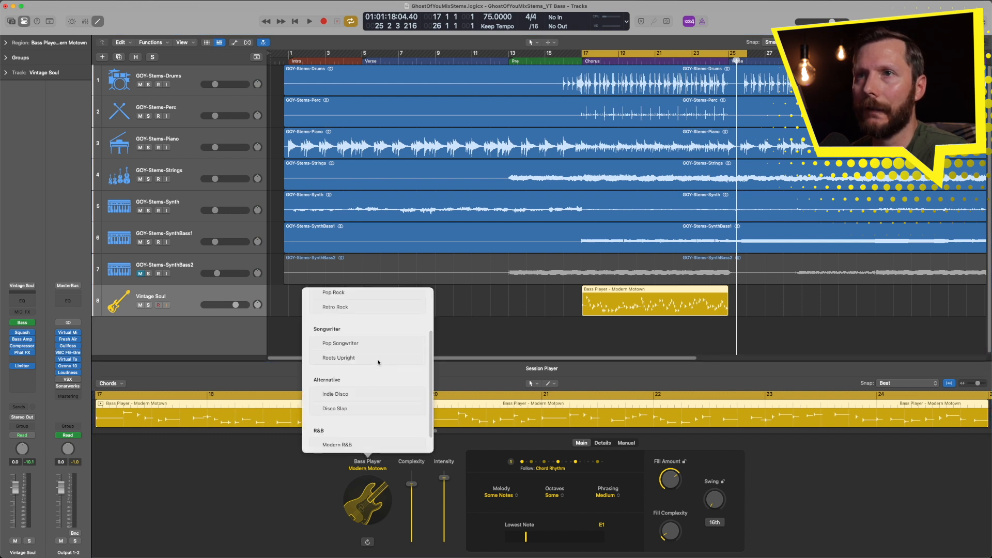
pyautogui.scroll(3, 377, 361)
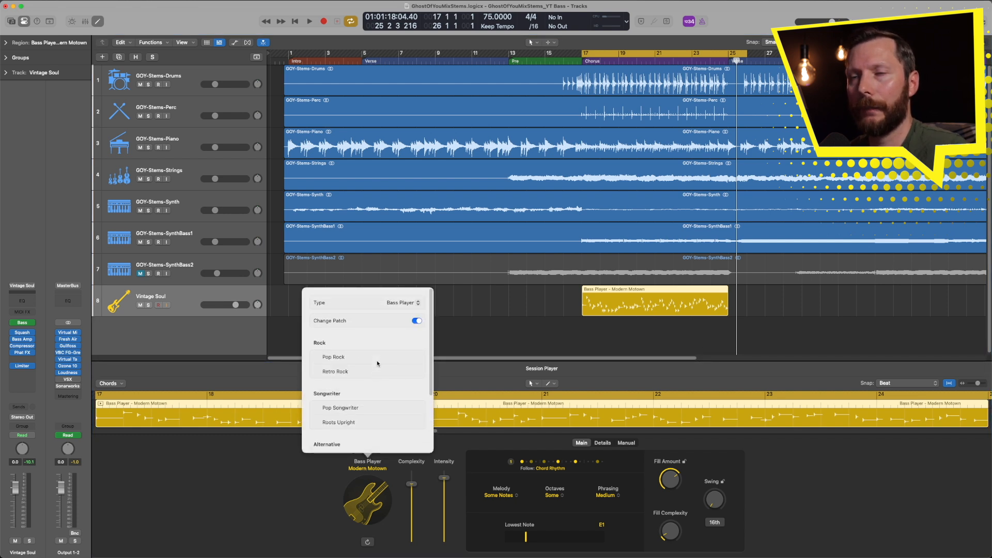
pyautogui.scroll(-3, 377, 360)
pyautogui.scroll(3, 377, 363)
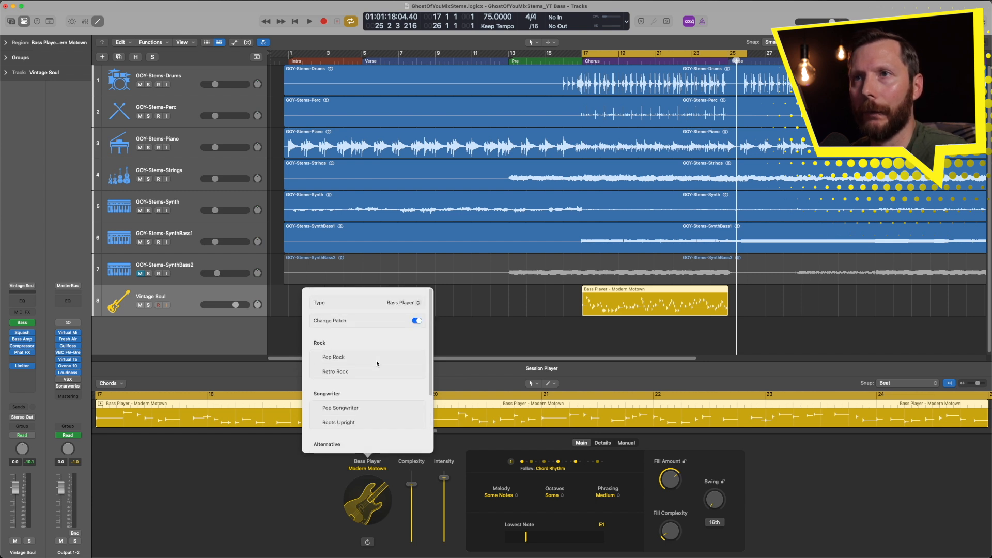
pyautogui.click(337, 357)
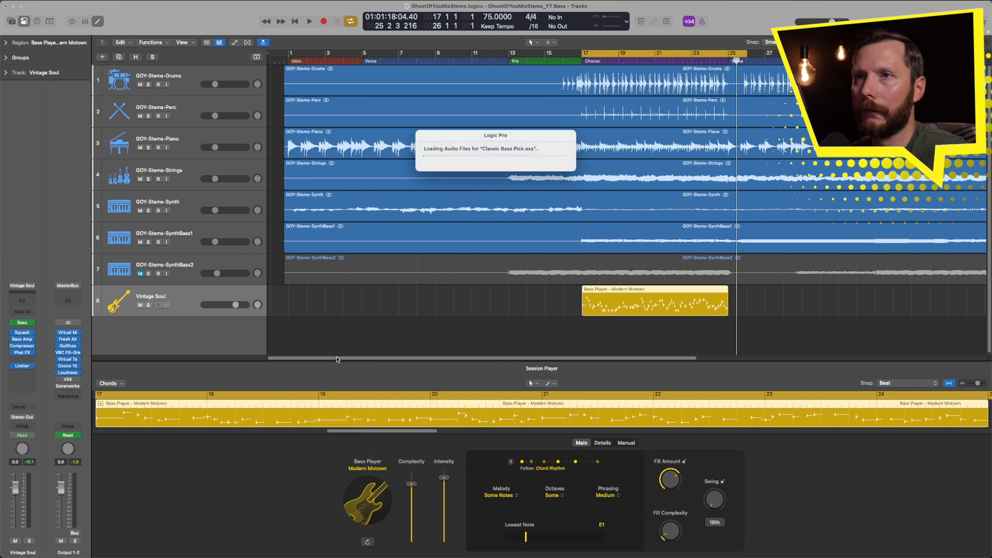
# - Switch the Bass Player style of the chorus region to Modern R&B
pyautogui.scroll(-1, 360, 391)
pyautogui.scroll(-2, 361, 391)
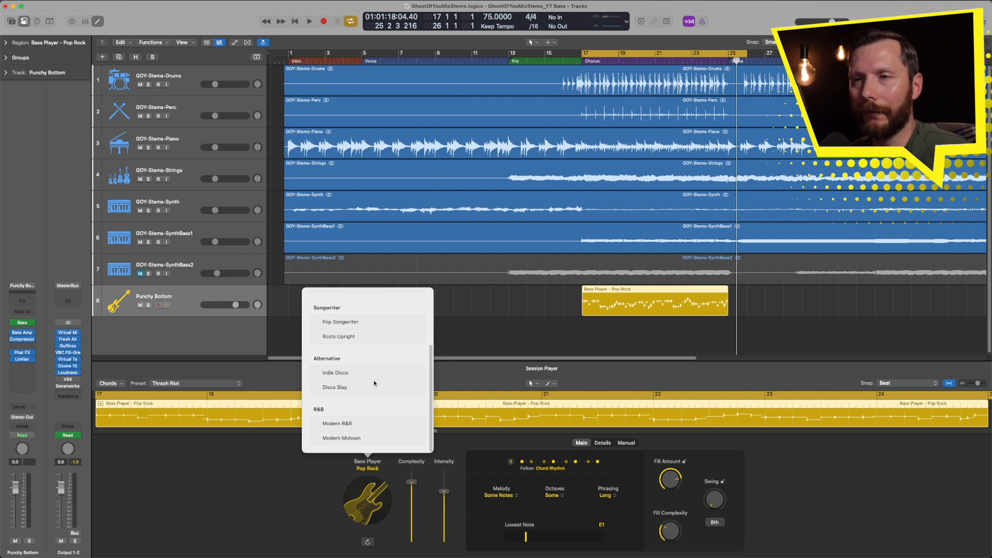
pyautogui.click(346, 424)
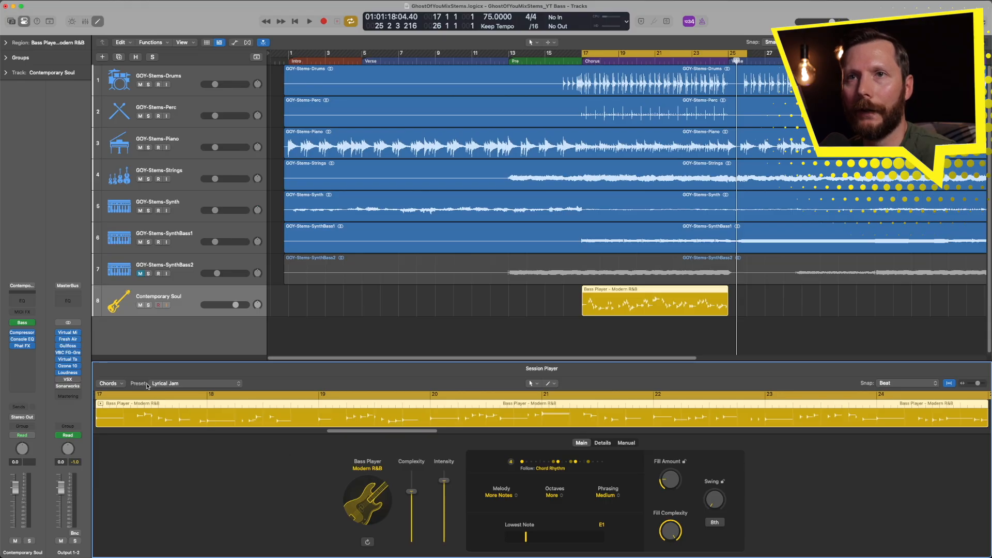
# - Load the Soul Flow preset for the bass region and audition it over the chorus
pyautogui.click(181, 386)
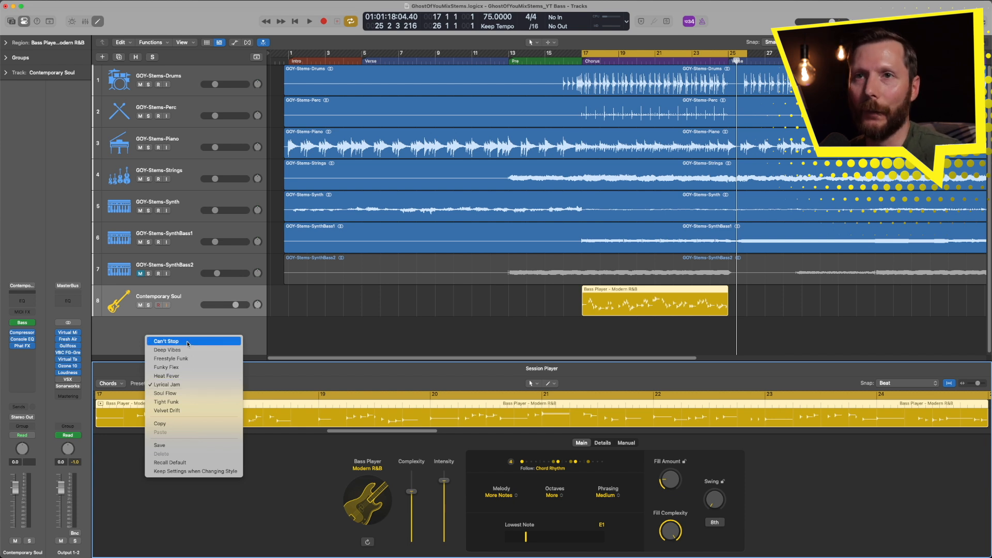
pyautogui.click(192, 393)
pyautogui.press('space')
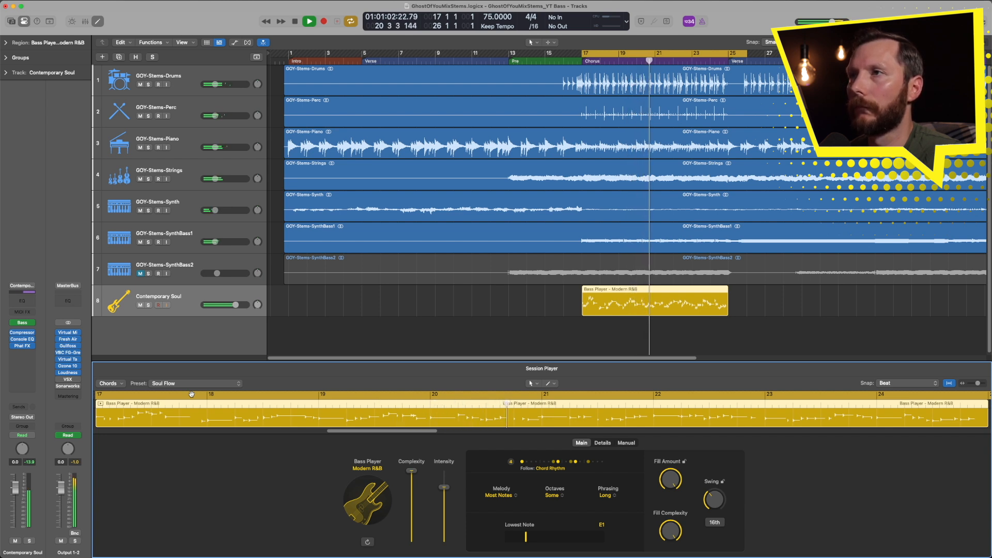
pyautogui.press('space')
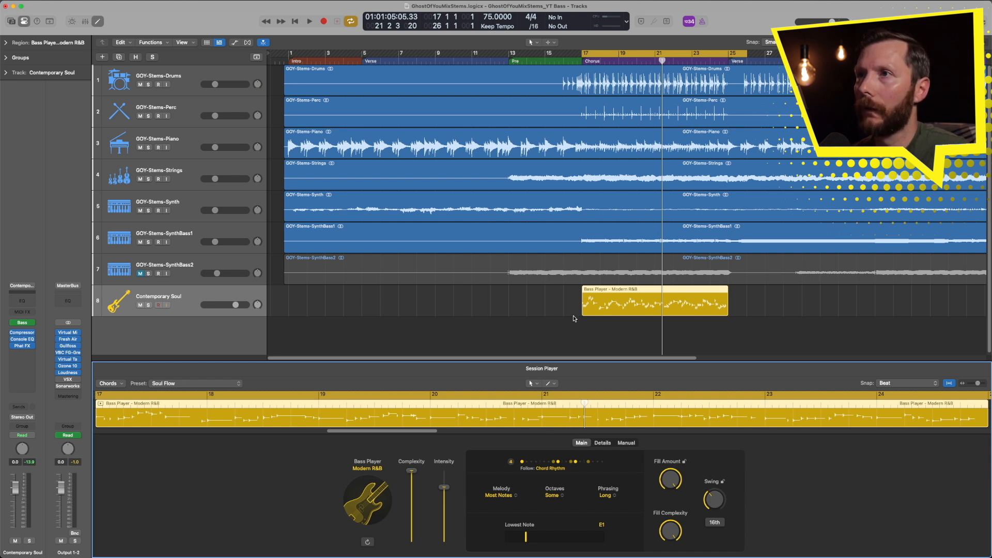
# - Compare minimum and maximum Complexity for the bass region, and set Complexity to about a quarter of its range
pyautogui.moveTo(561, 273); pyautogui.dragTo(762, 352)
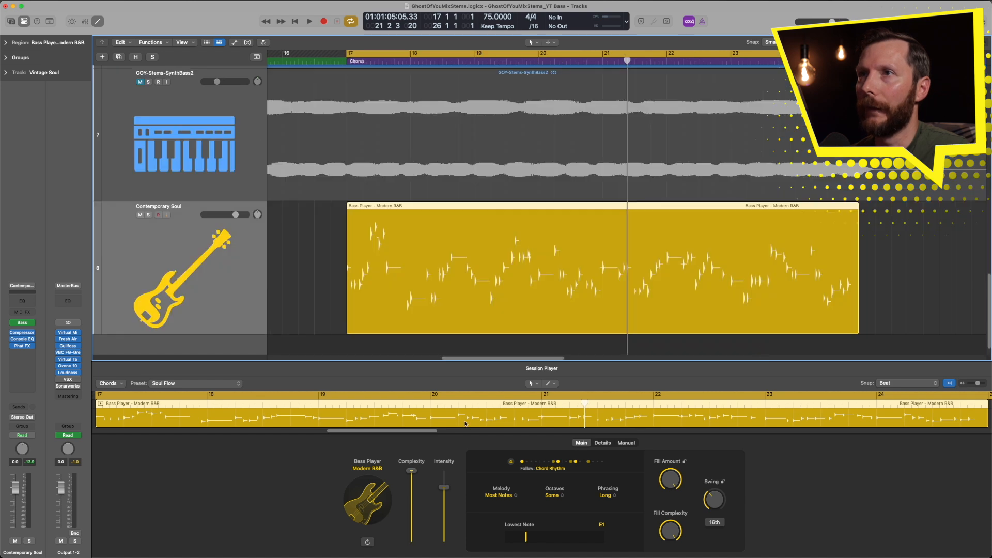
pyautogui.moveTo(413, 474); pyautogui.dragTo(414, 536)
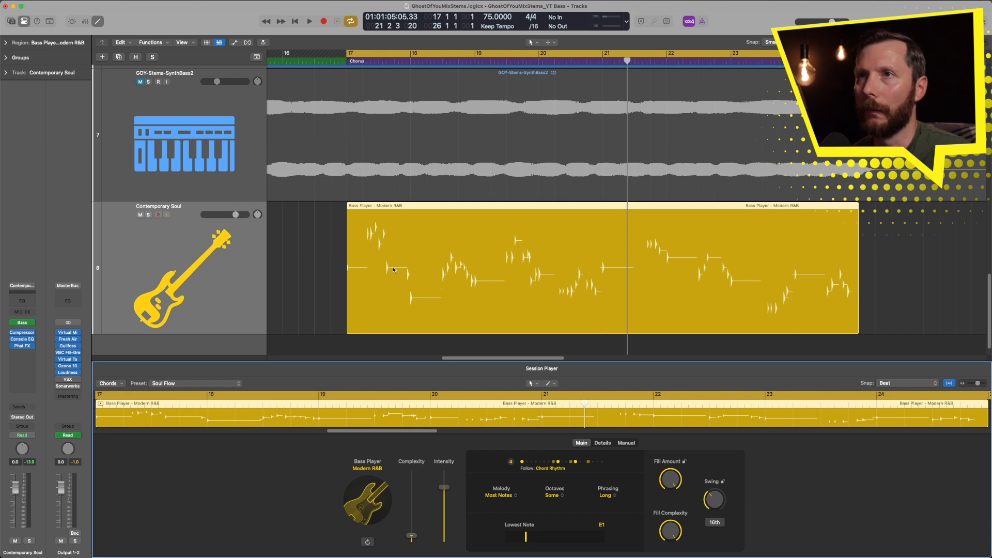
pyautogui.moveTo(411, 537); pyautogui.dragTo(412, 470)
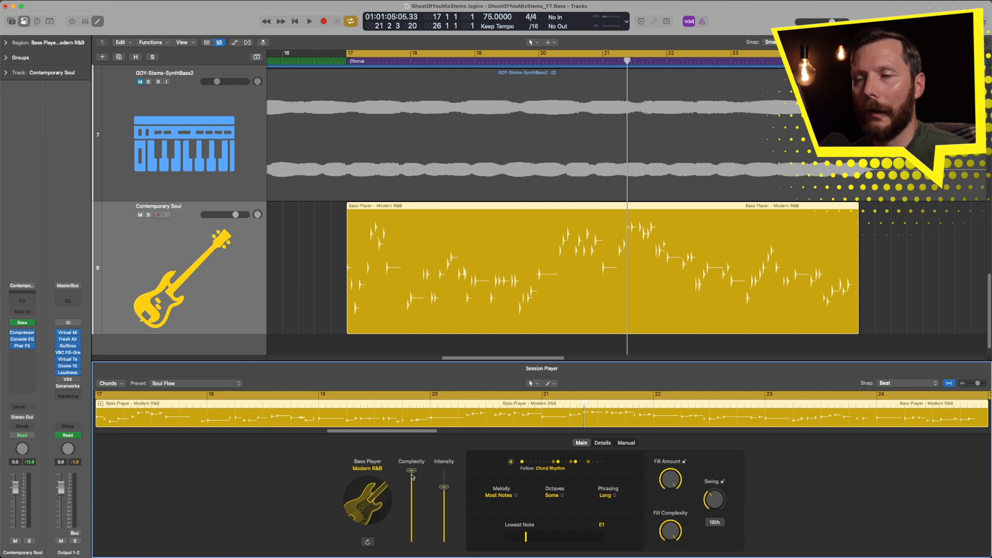
pyautogui.moveTo(415, 472); pyautogui.dragTo(413, 525)
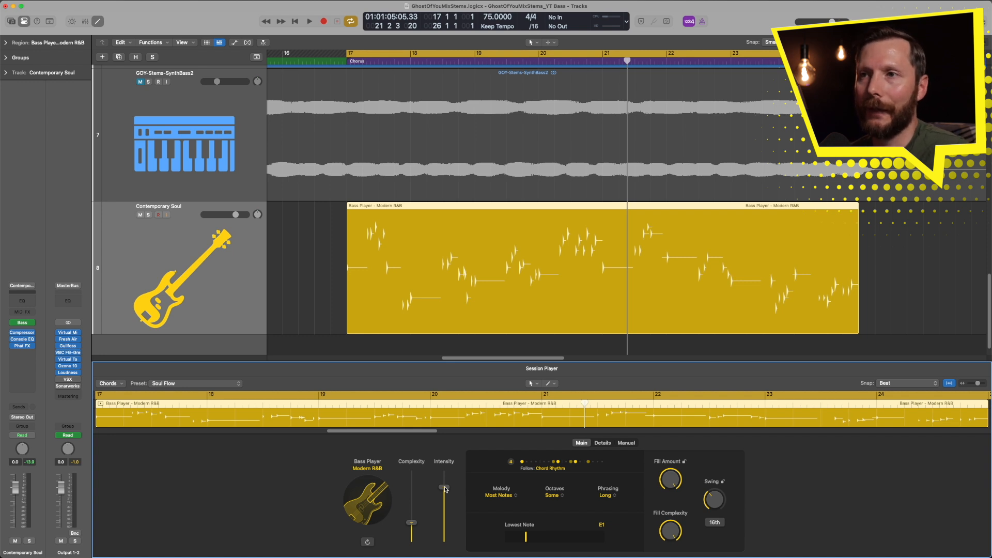
# - Try the bass region's Intensity at minimum and maximum, and set it to about three quarters of its range
pyautogui.moveTo(444, 487); pyautogui.dragTo(443, 541)
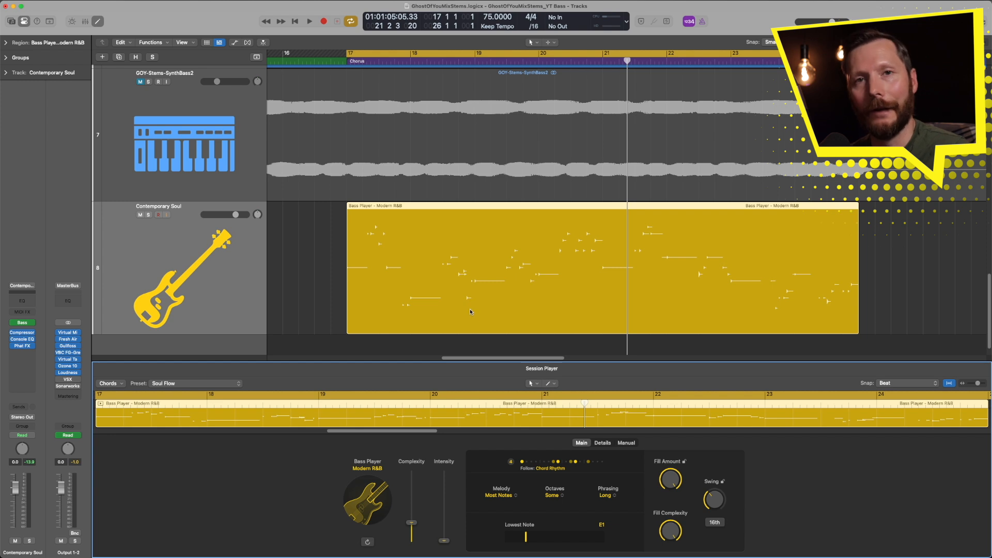
pyautogui.moveTo(444, 541); pyautogui.dragTo(421, 451)
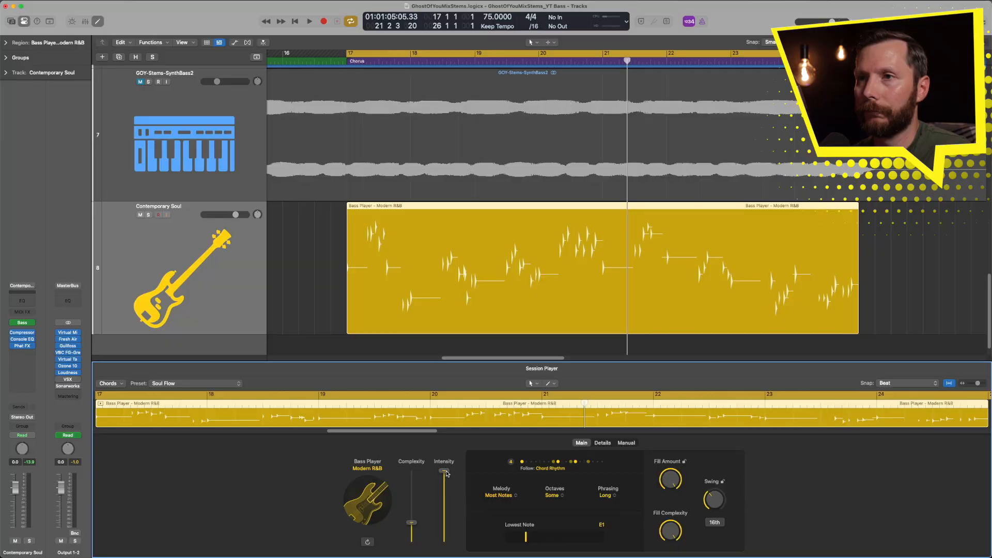
pyautogui.moveTo(447, 473); pyautogui.dragTo(445, 487)
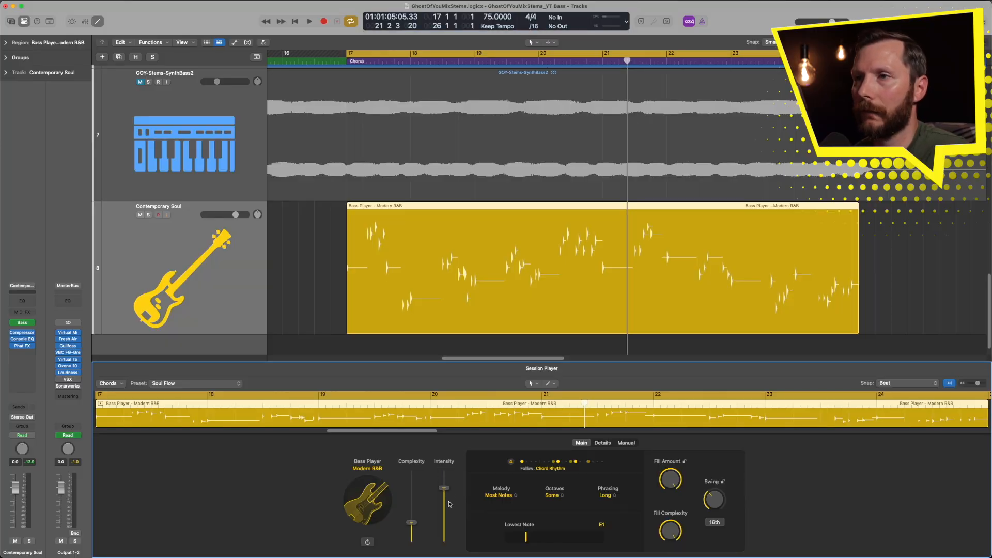
# - Try rhythm pattern 2 for the bass region and choose pattern 6 instead
pyautogui.click(551, 463)
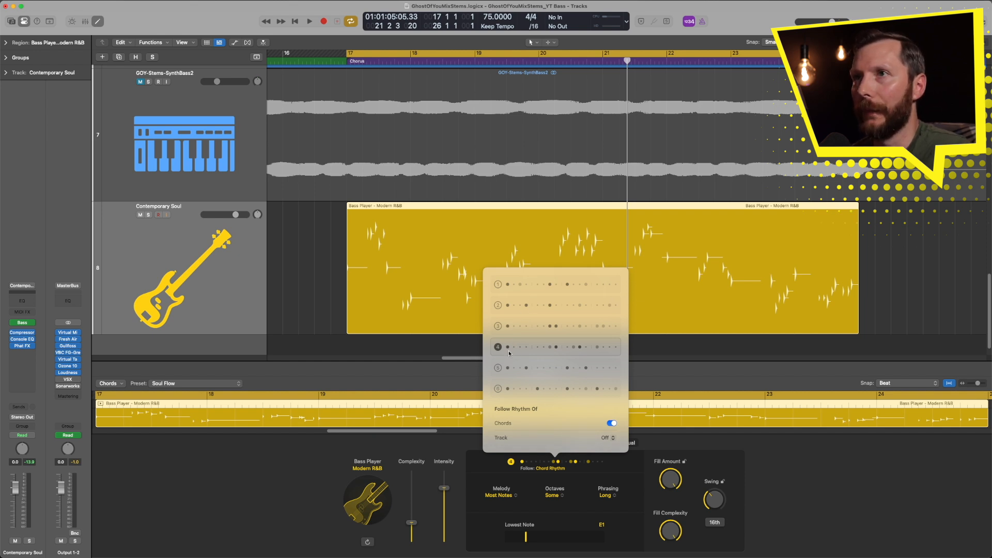
pyautogui.click(508, 306)
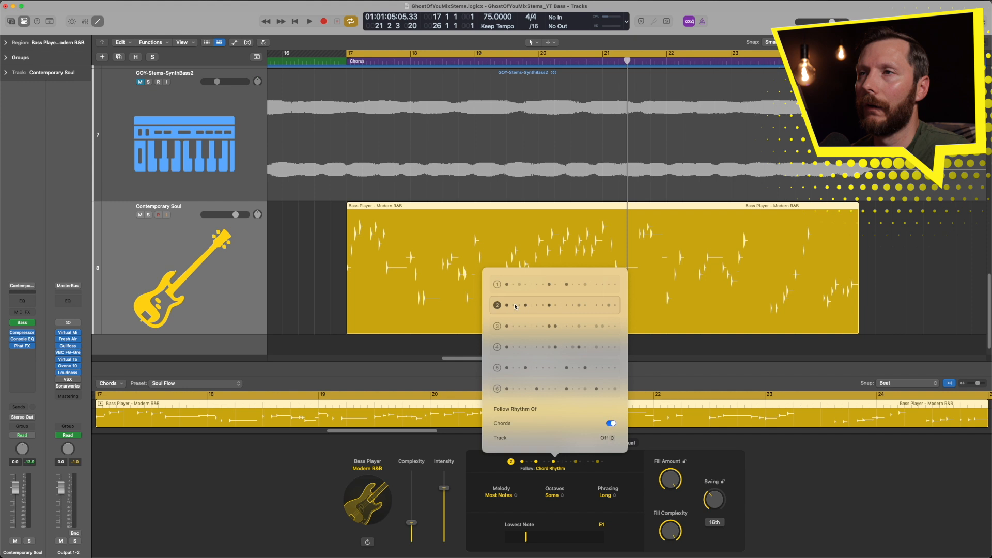
pyautogui.click(520, 393)
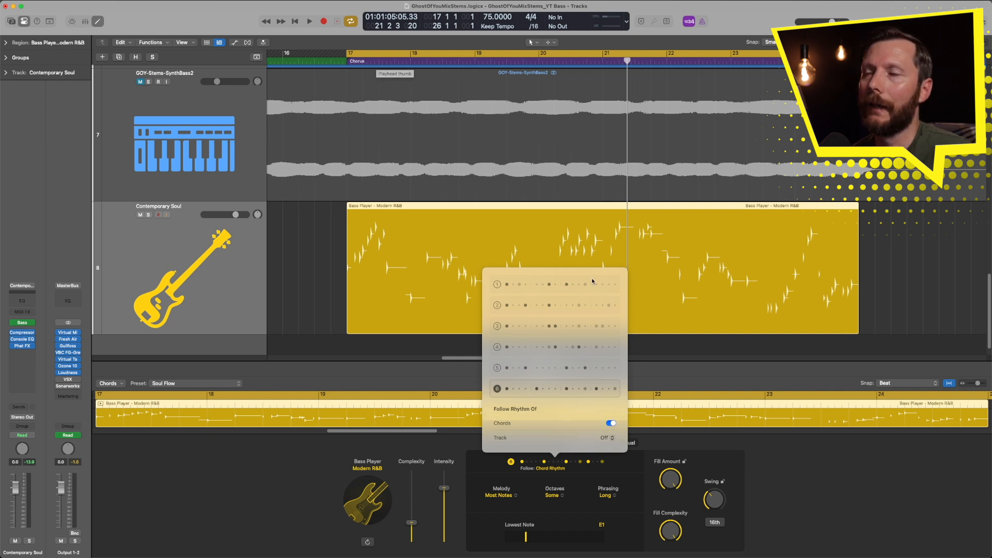
# - Make the bass part follow the rhythm of the GOY-Stems-Drums track and play back the chorus
pyautogui.click(606, 438)
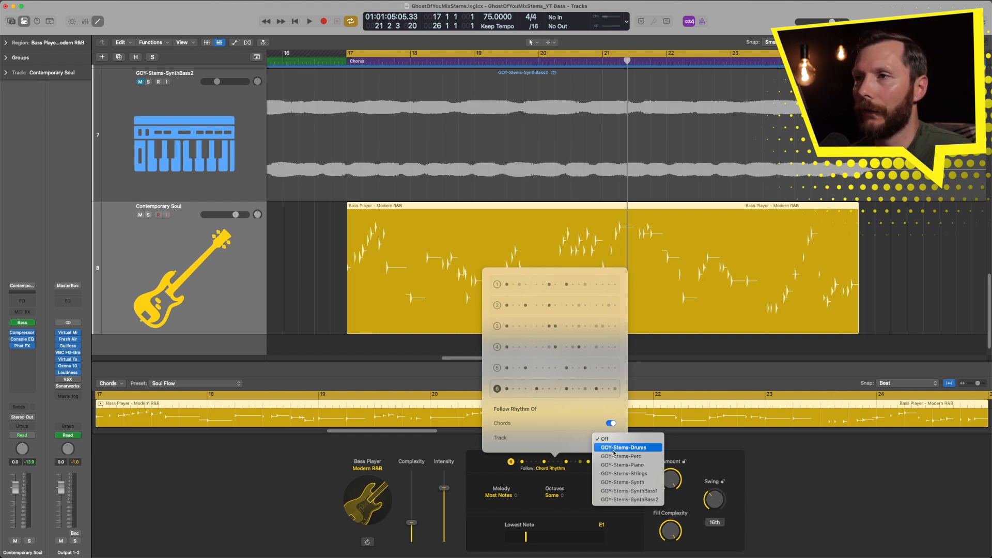
pyautogui.click(613, 449)
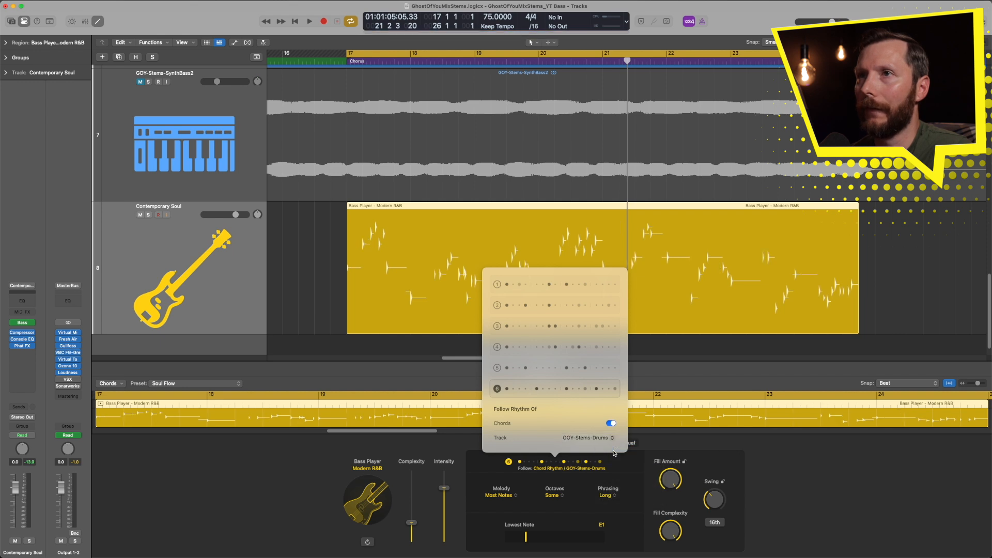
pyautogui.click(449, 446)
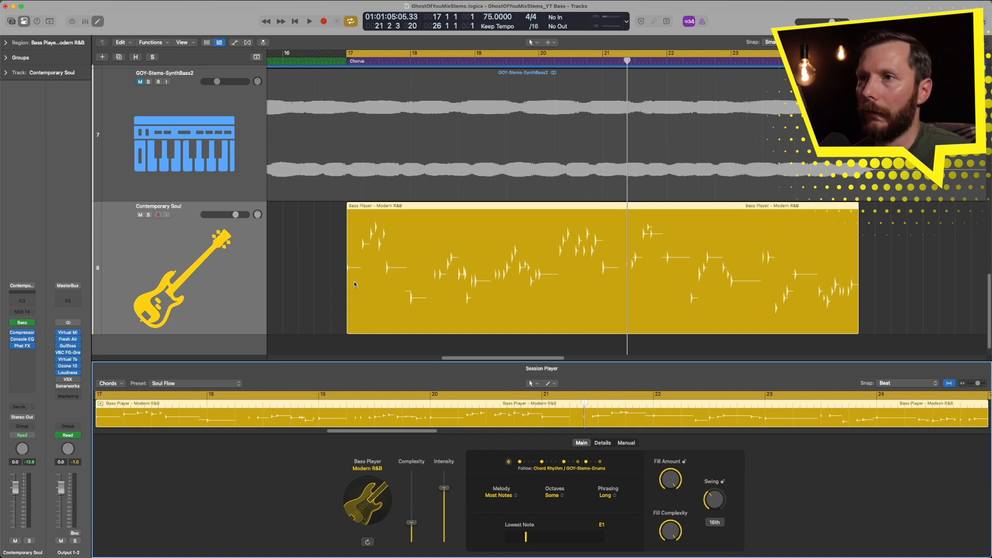
pyautogui.press('space')
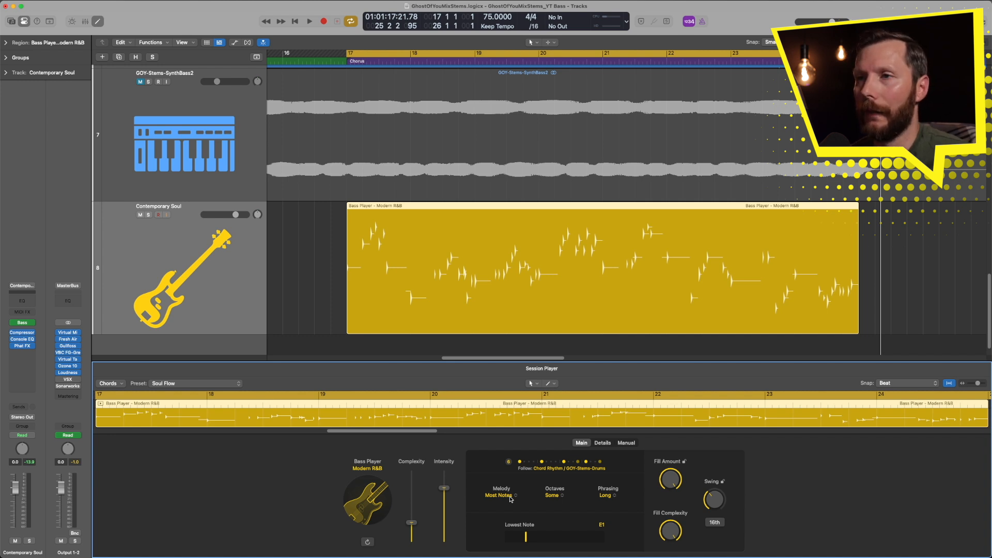
# - Set the bass part's Melody to Root Only and audition it over the chorus
pyautogui.click(510, 499)
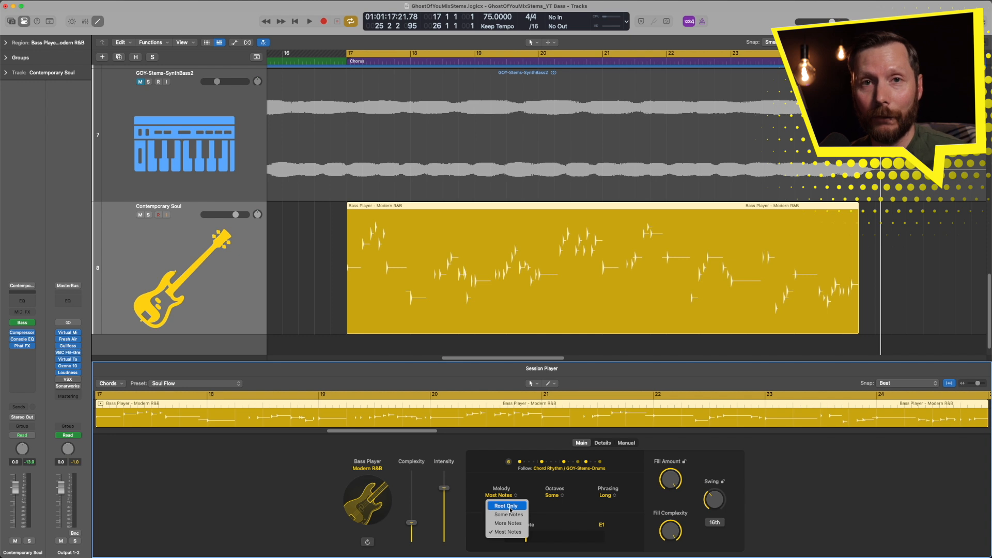
pyautogui.click(509, 506)
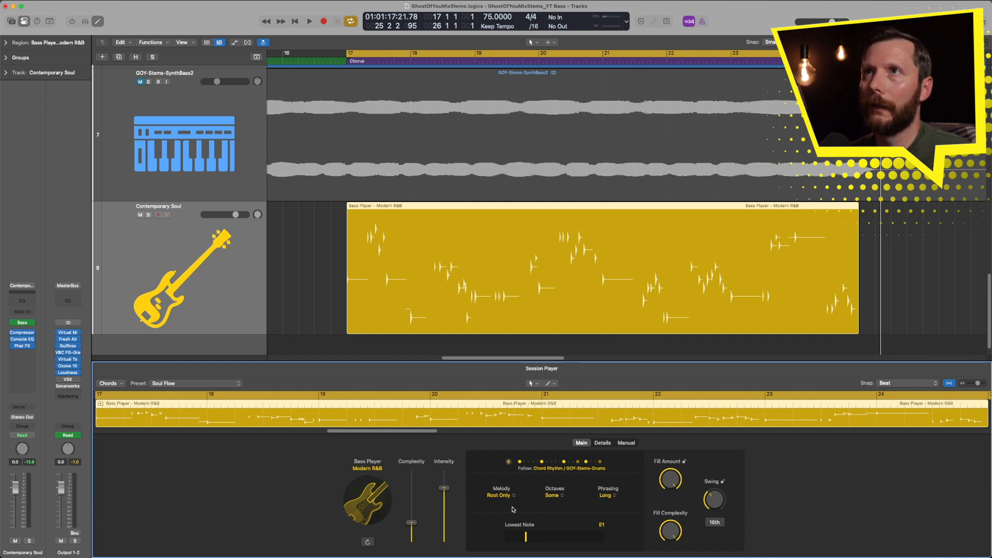
pyautogui.press('space')
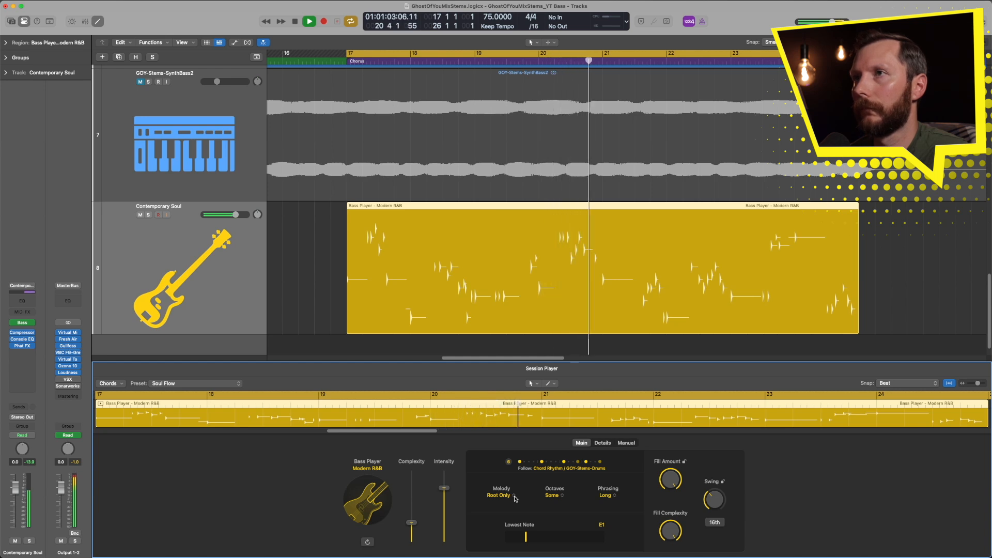
pyautogui.press('space')
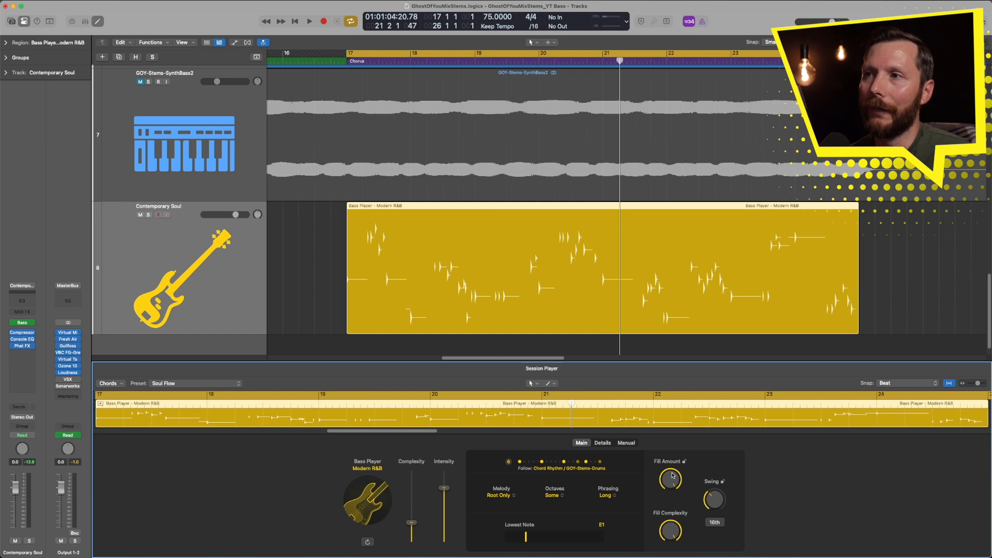
# - Turn the bass part's Fill Amount down to minimum, try Melody at Most Notes, and set it to Some Notes
pyautogui.moveTo(673, 476); pyautogui.dragTo(657, 557)
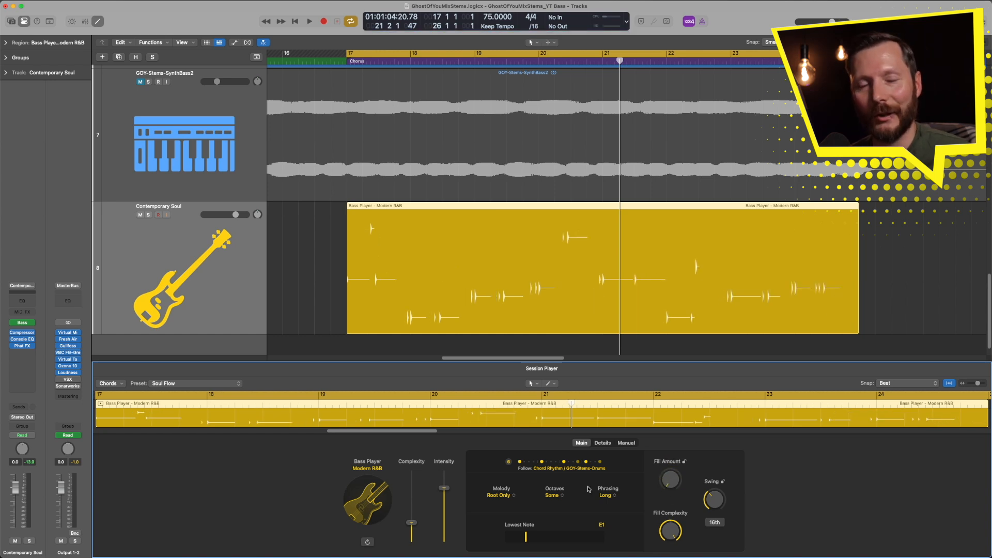
pyautogui.click(496, 496)
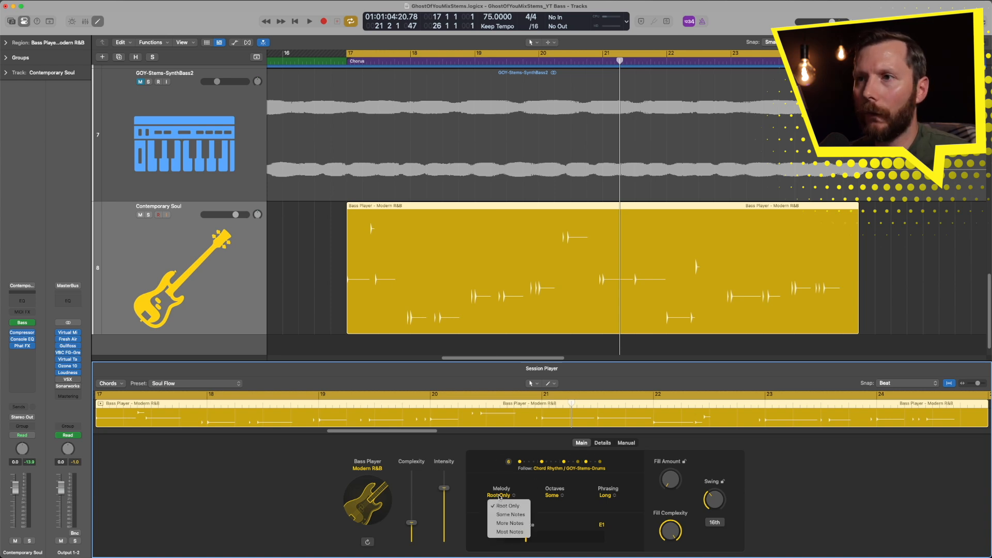
pyautogui.click(519, 534)
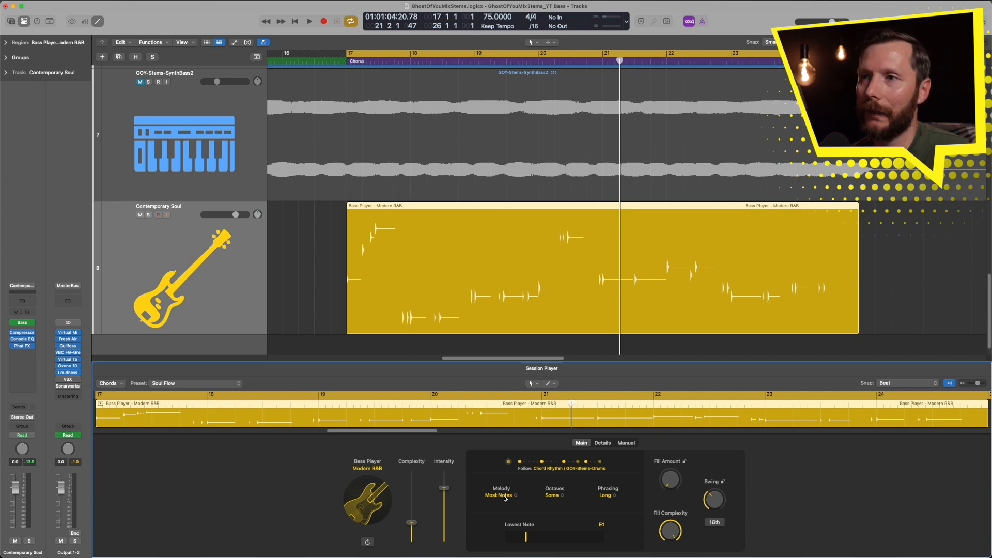
pyautogui.click(505, 497)
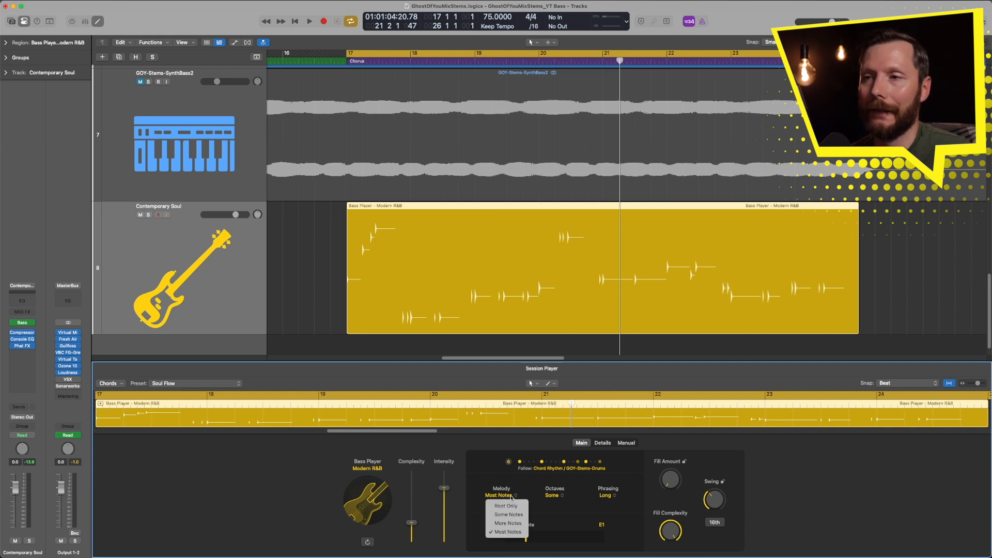
pyautogui.click(509, 515)
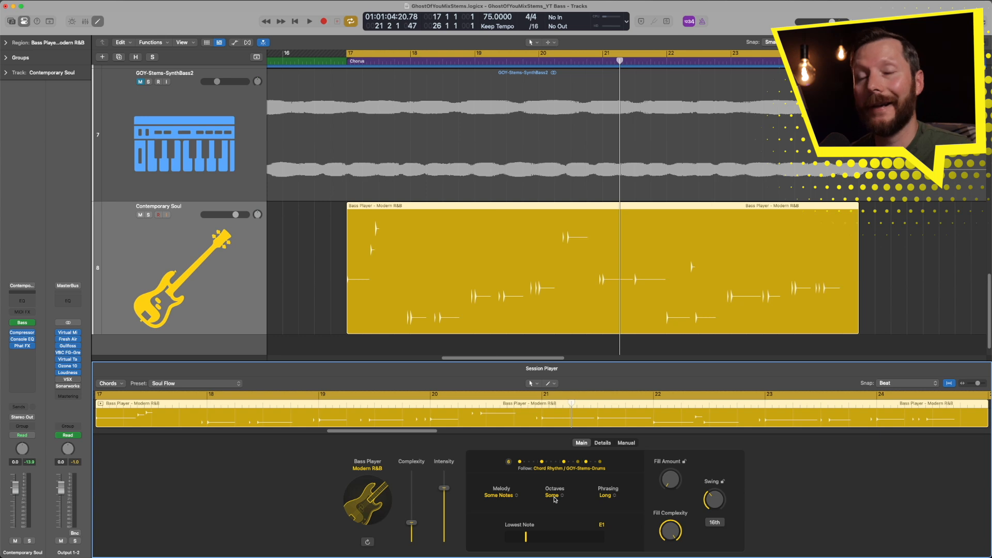
# - Try the bass part with Octaves at None and Melody at Root Only, and restore Melody to Some Notes and Octaves to Some
pyautogui.click(556, 497)
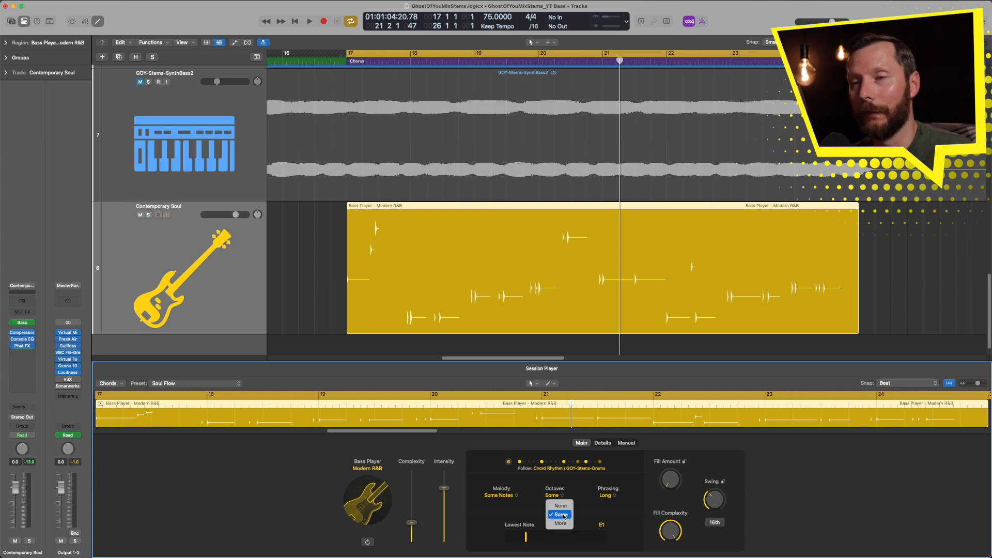
pyautogui.click(563, 507)
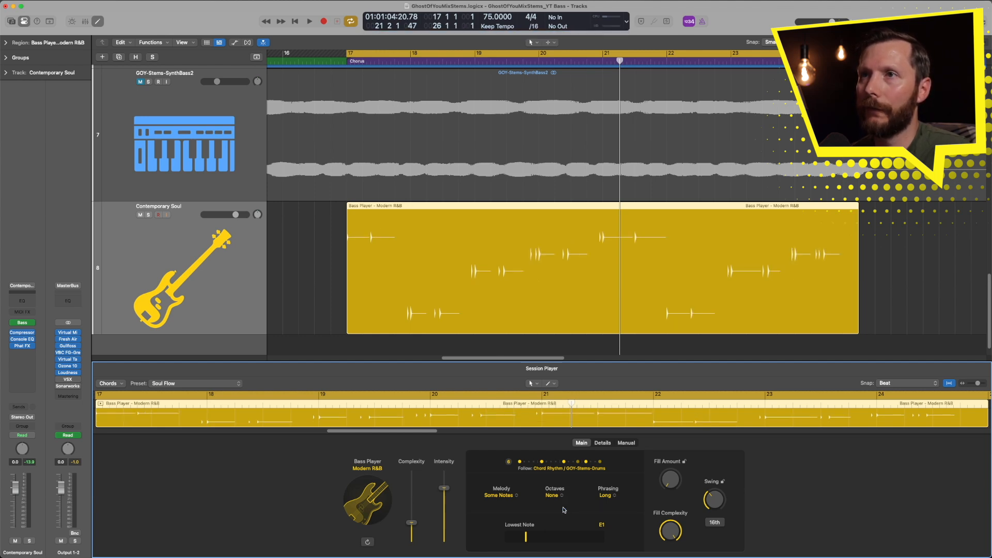
pyautogui.click(500, 495)
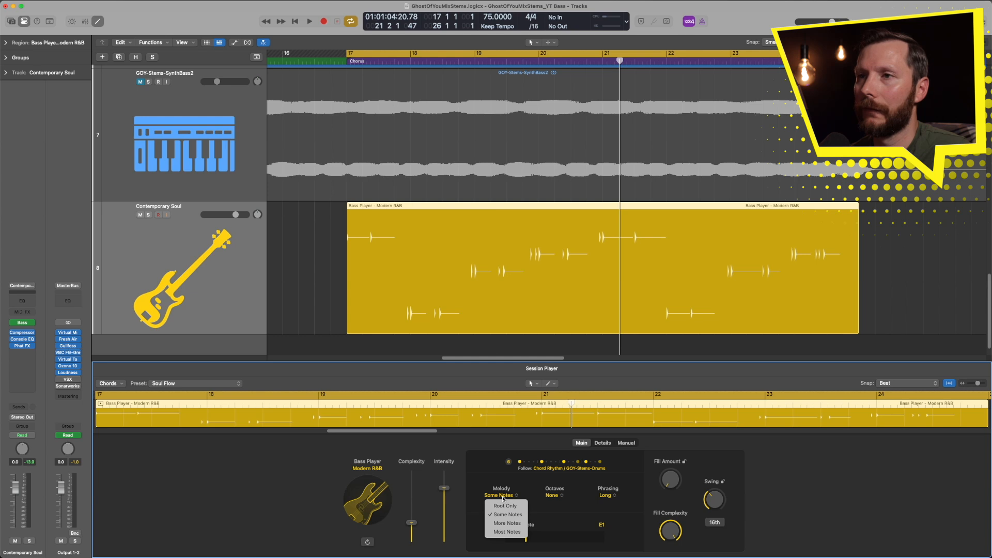
pyautogui.click(503, 507)
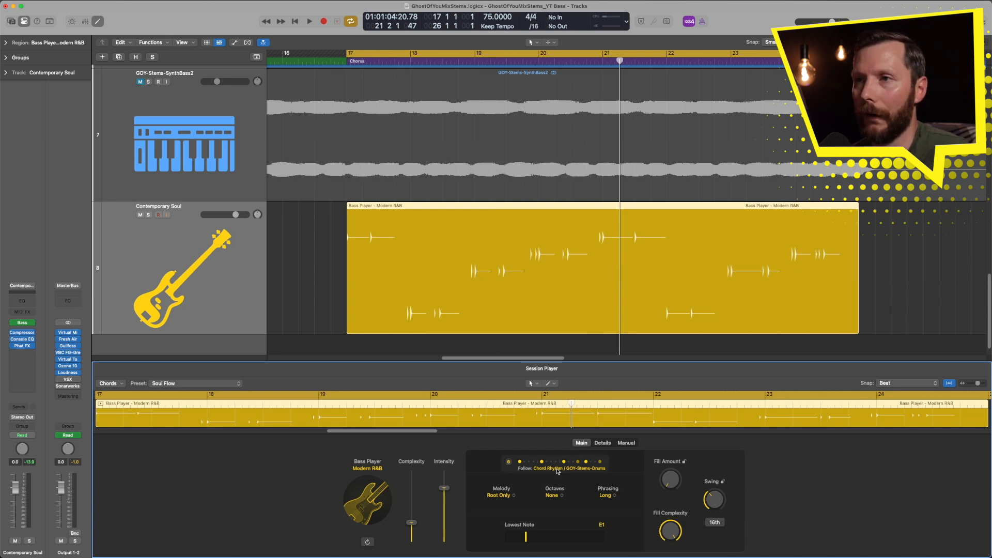
pyautogui.click(500, 496)
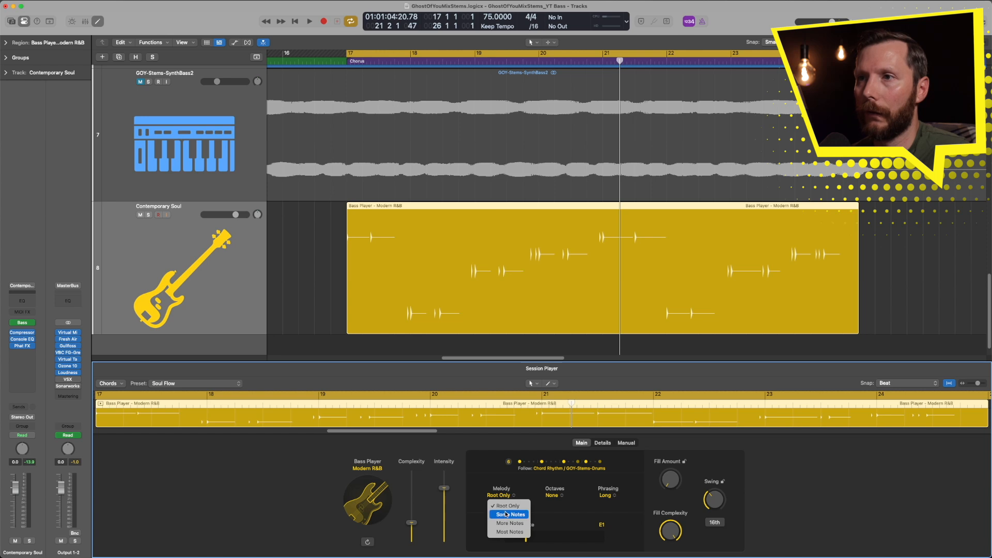
pyautogui.click(509, 515)
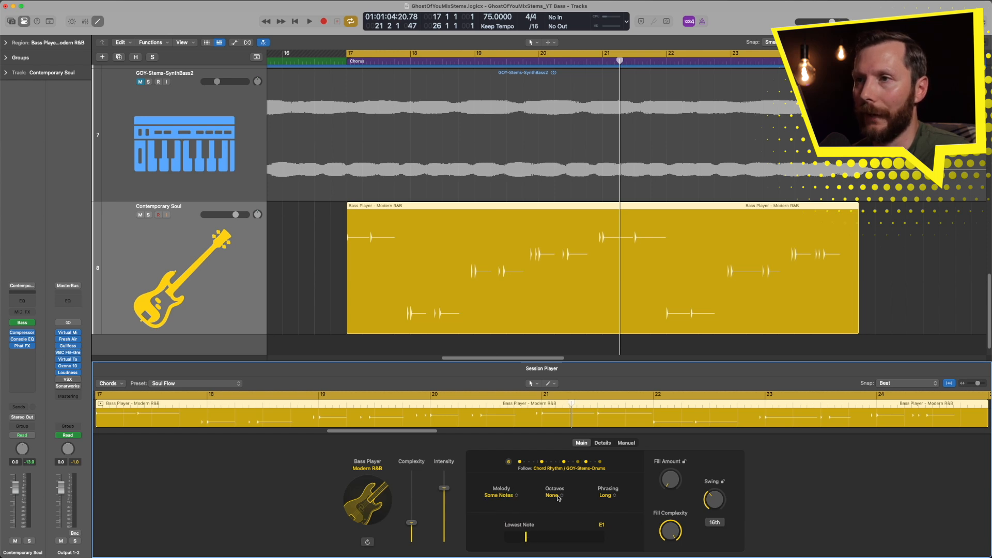
pyautogui.click(553, 495)
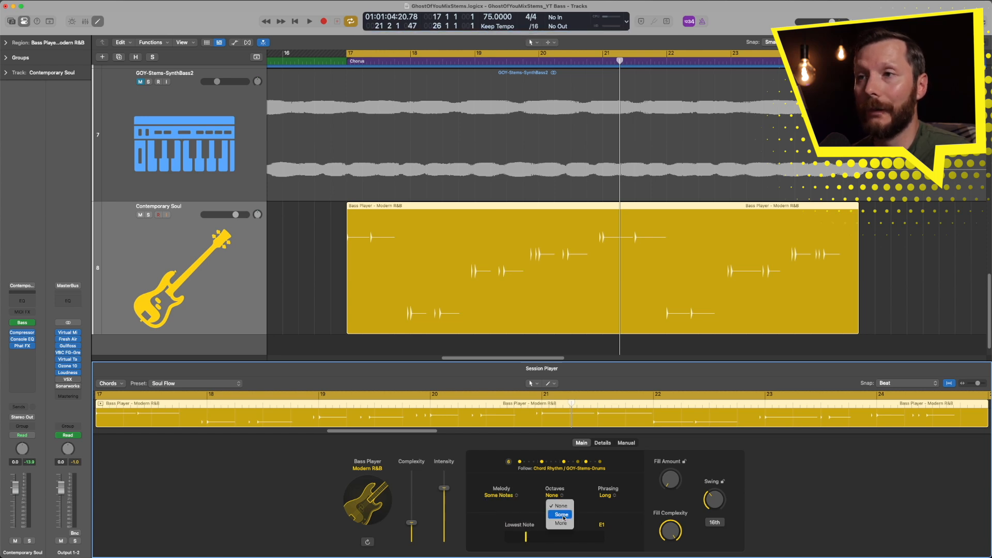
pyautogui.click(562, 516)
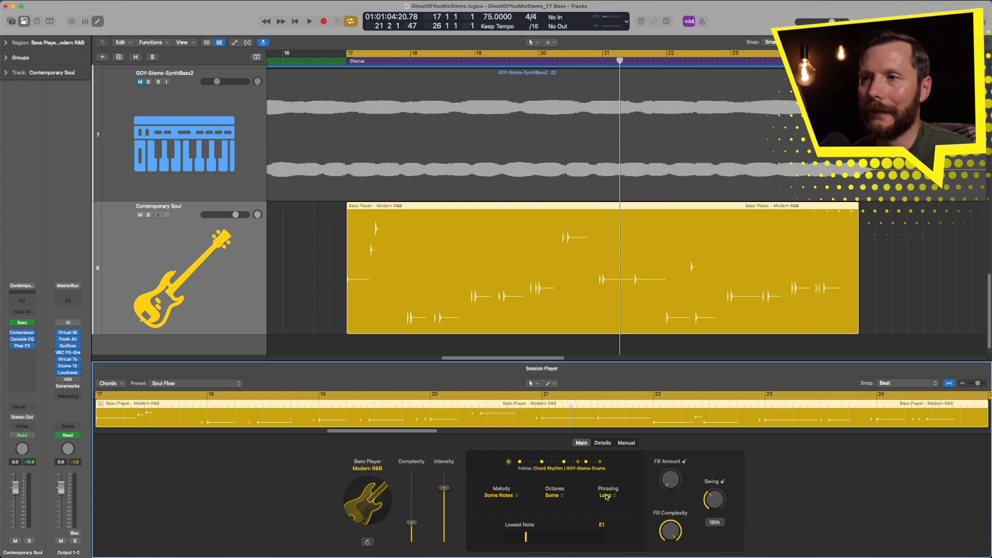
# - Audition the bass part with Short Phrasing over the chorus, set Phrasing back to Long and play it again
pyautogui.click(606, 496)
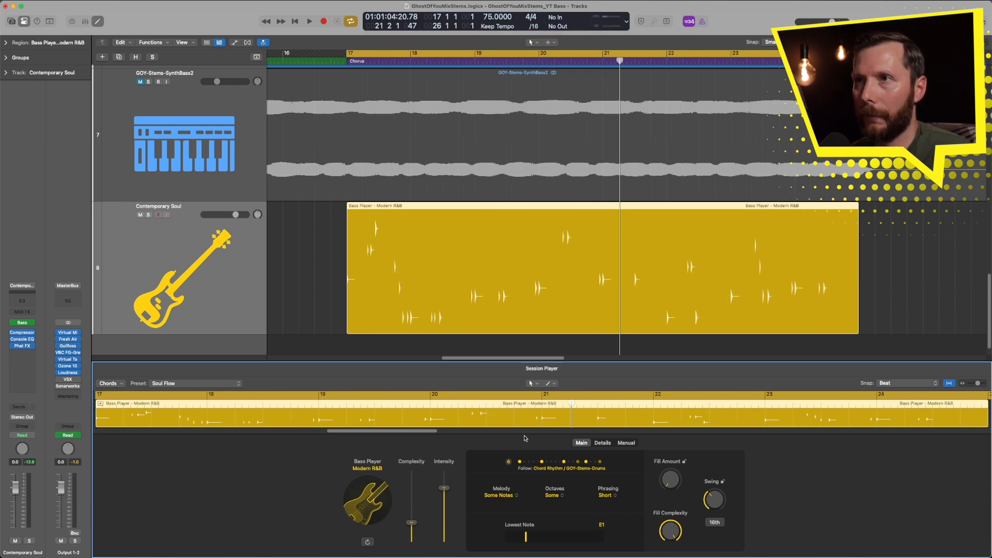
pyautogui.press('space')
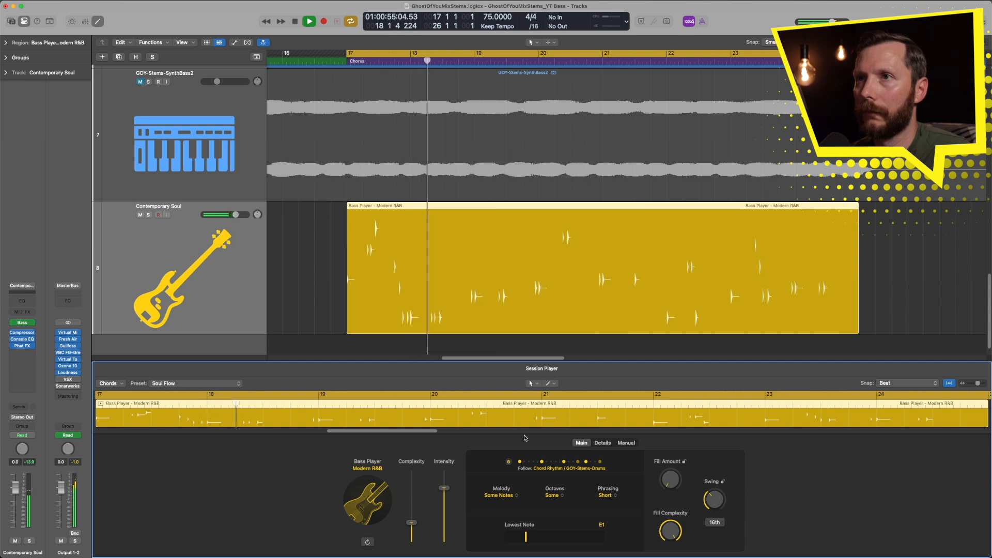
pyautogui.press('space')
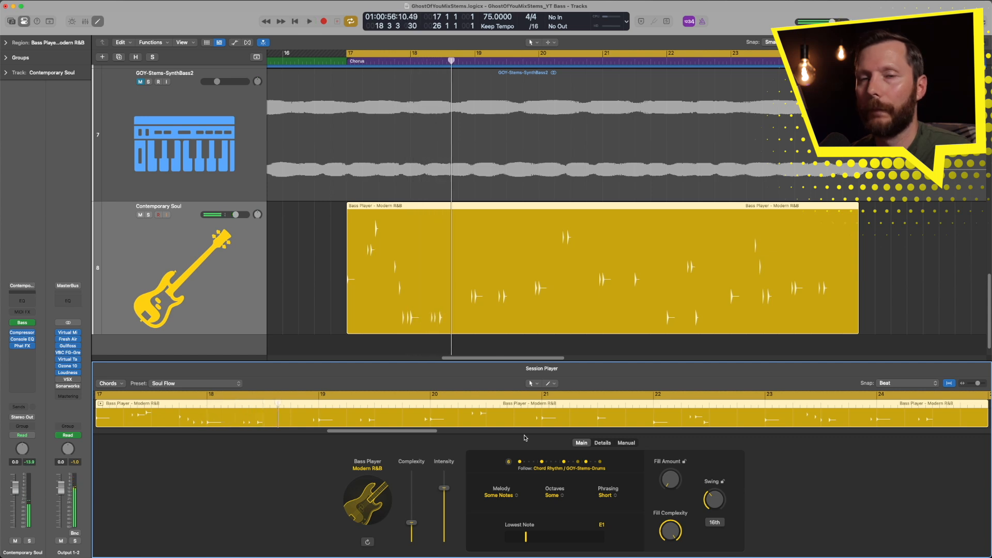
pyautogui.click(606, 495)
pyautogui.click(620, 522)
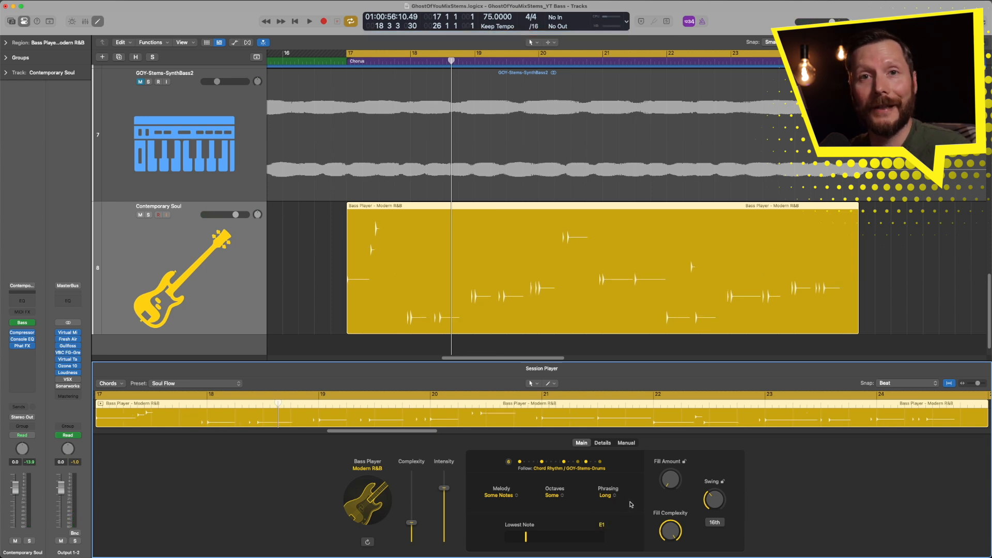
pyautogui.press('space')
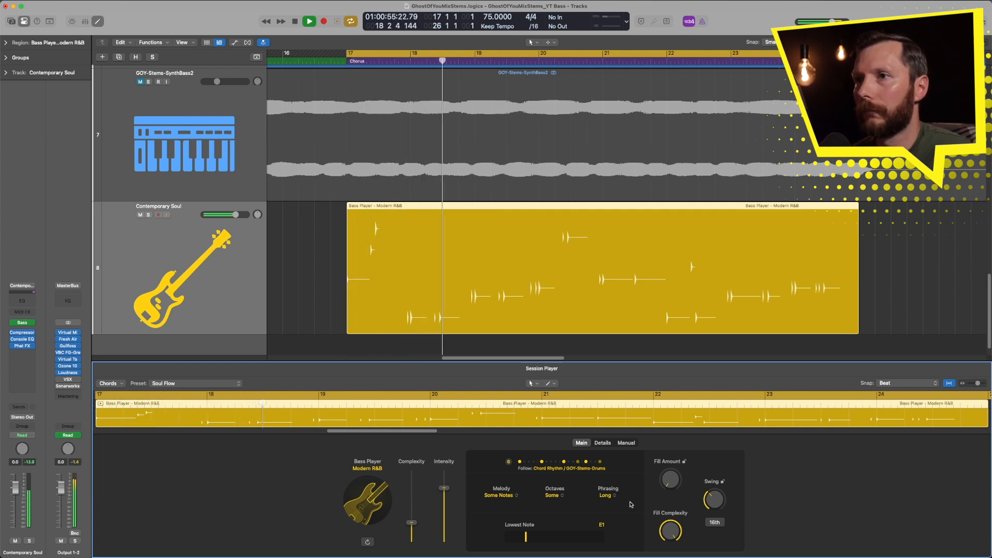
pyautogui.press('space')
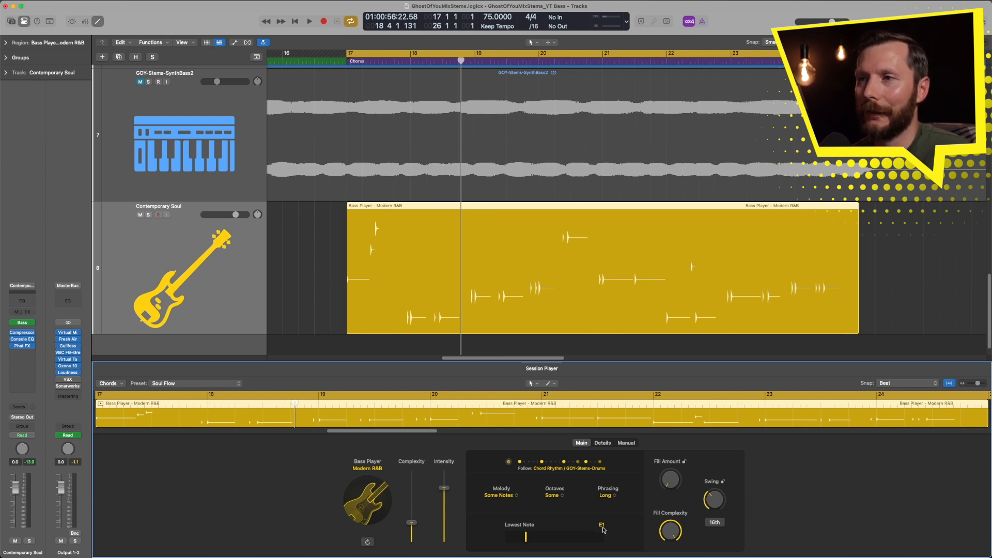
# - Try lowering the bass part's Lowest Note to B0 and return it to E1
pyautogui.moveTo(526, 539); pyautogui.dragTo(506, 541)
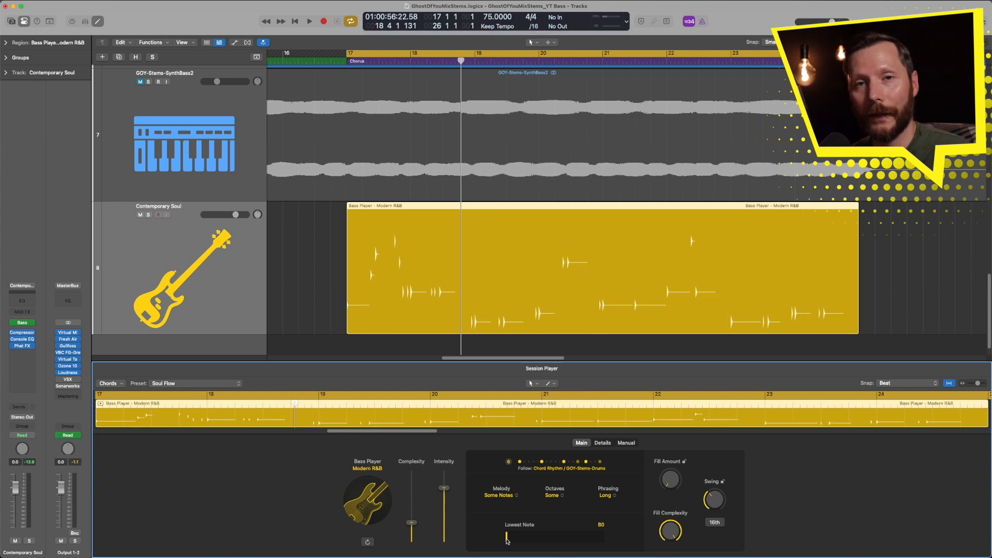
pyautogui.moveTo(507, 540); pyautogui.dragTo(526, 540)
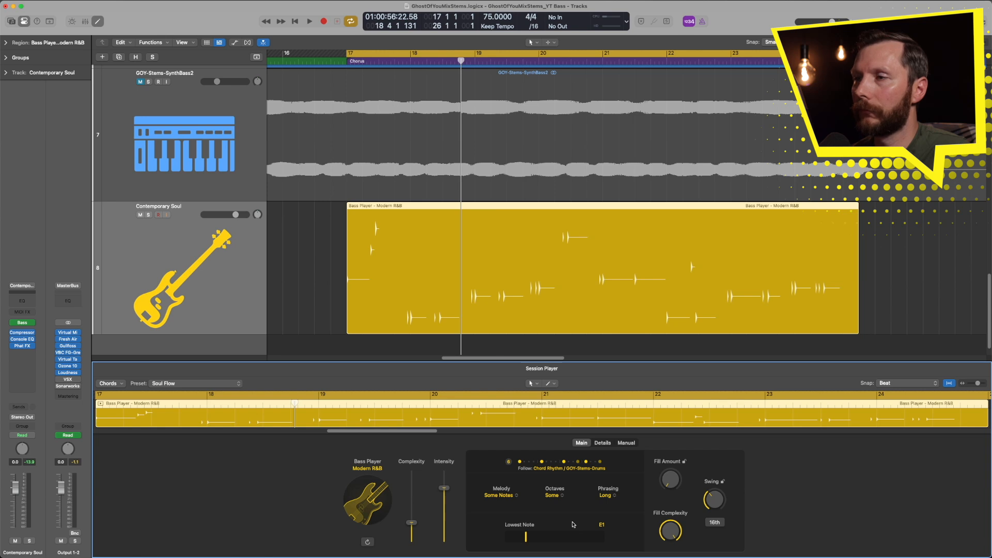
# - Raise the bass part's Fill Amount to slightly above 15% and reduce Fill Complexity to less than half
pyautogui.moveTo(672, 488); pyautogui.dragTo(667, 468)
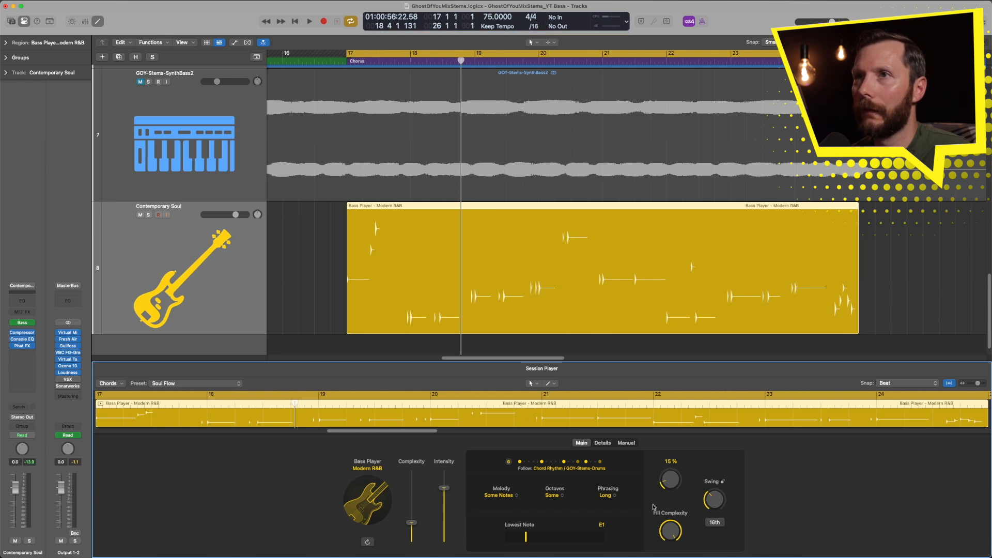
pyautogui.moveTo(671, 484); pyautogui.dragTo(671, 480)
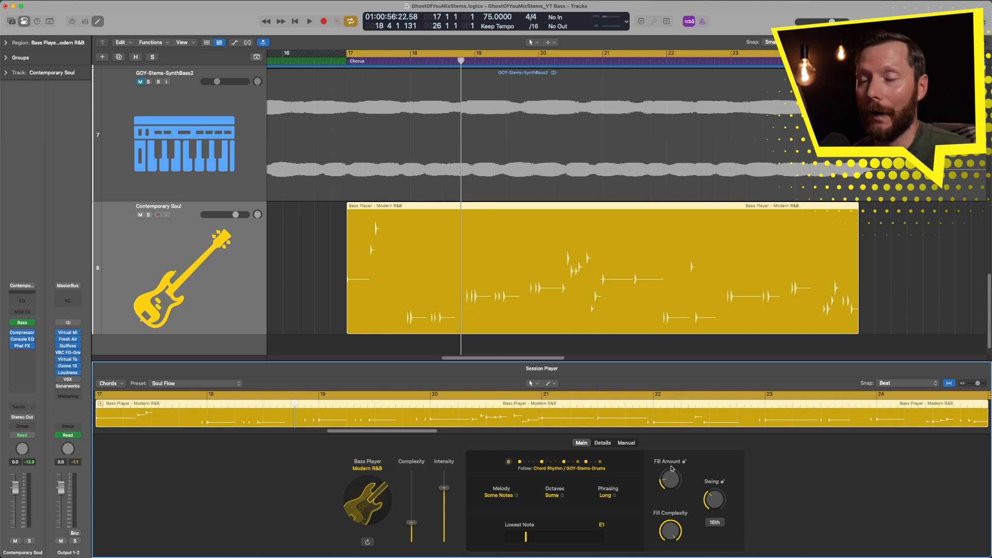
pyautogui.moveTo(673, 533)
pyautogui.mouseDown()
pyautogui.moveTo(673, 524)
pyautogui.moveTo(673, 537)
pyautogui.mouseUp()
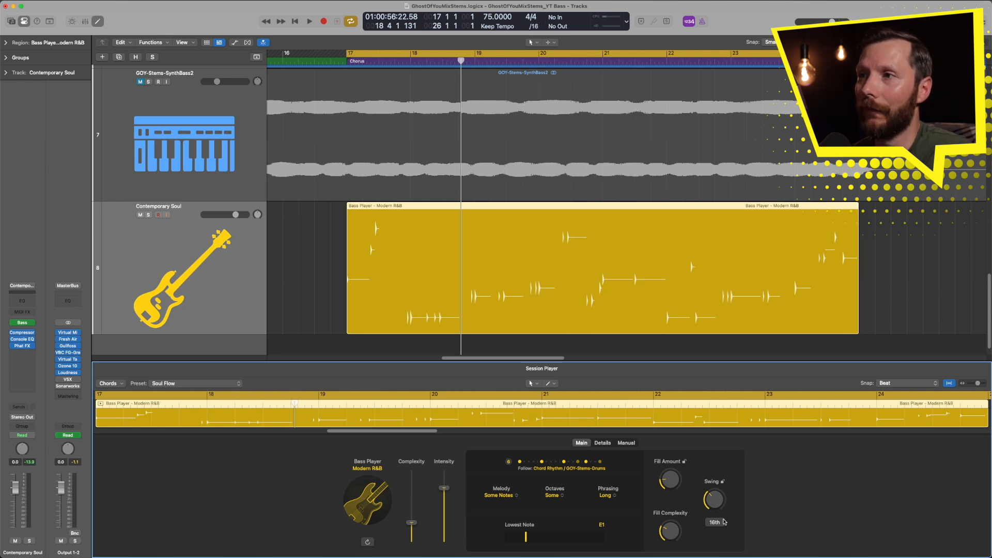
# - Try 8th-note swing, return to 16th with the Swing amount turned down low, and play back the chorus
pyautogui.click(715, 523)
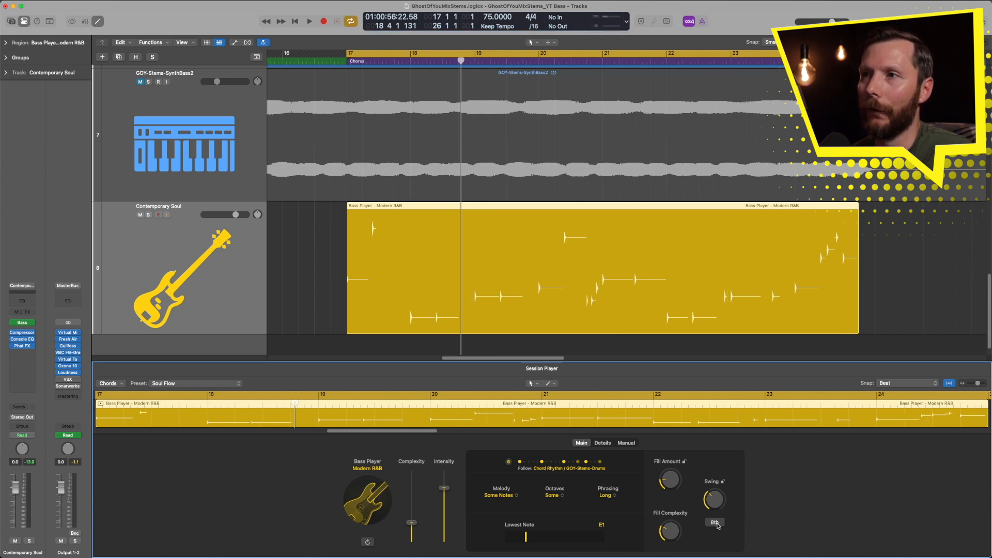
pyautogui.click(715, 523)
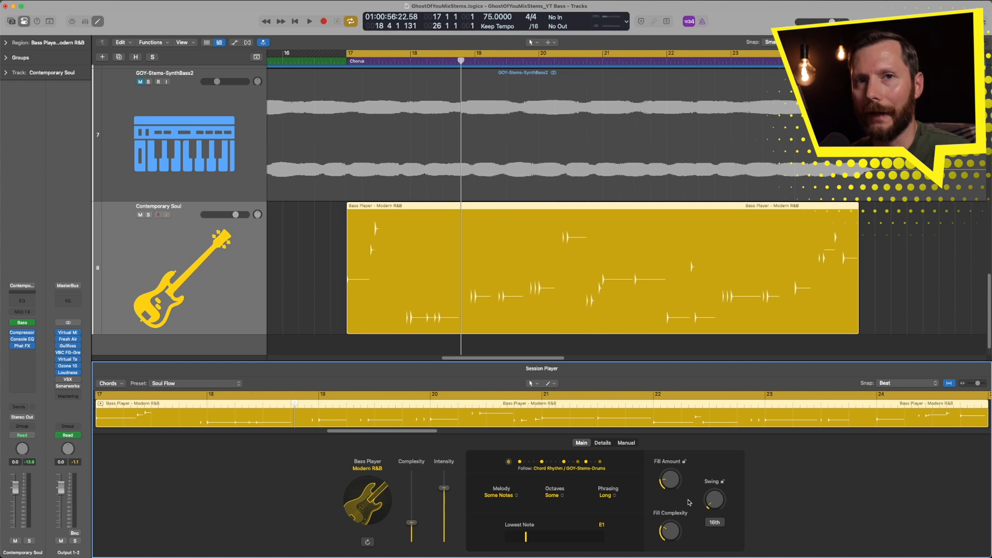
pyautogui.press('space')
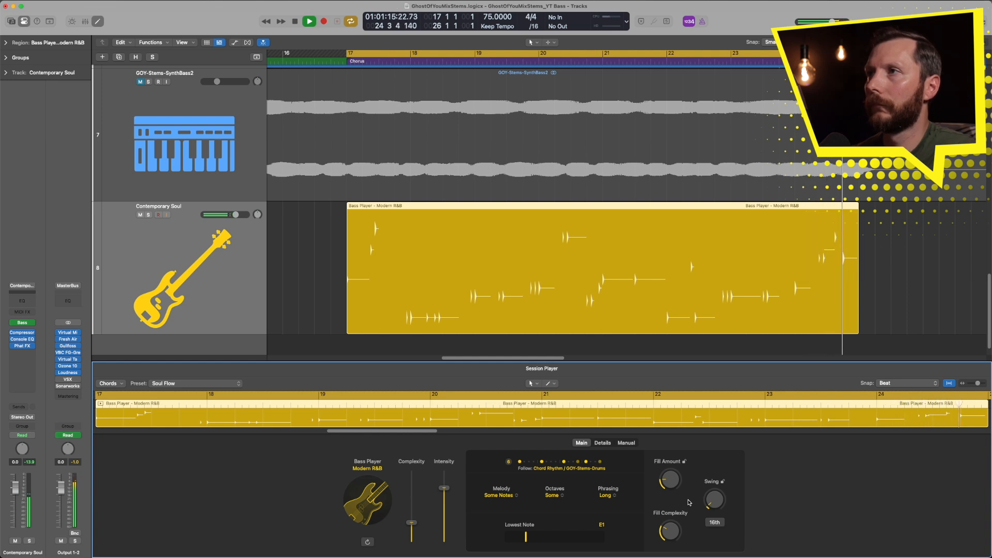
pyautogui.press('space')
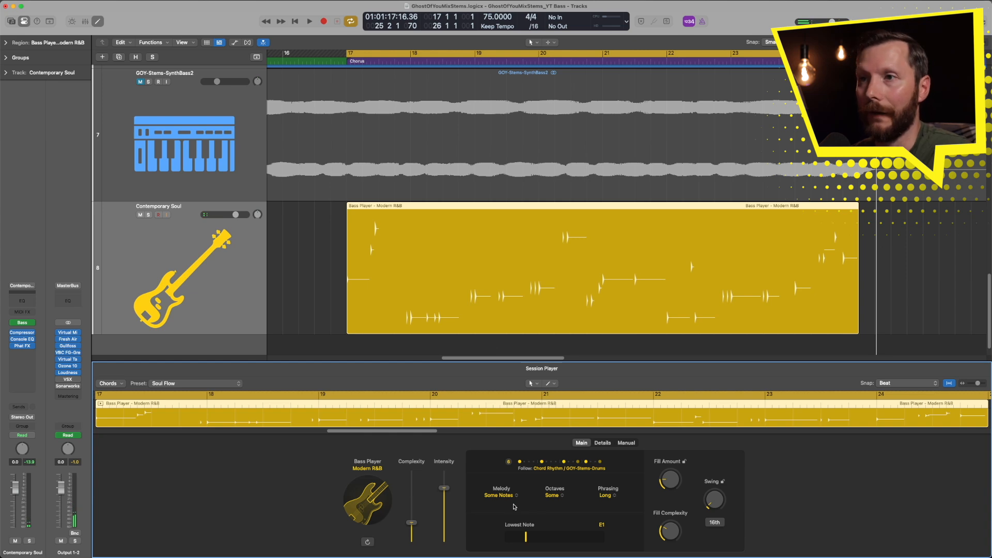
pyautogui.press('space')
pyautogui.press('space')
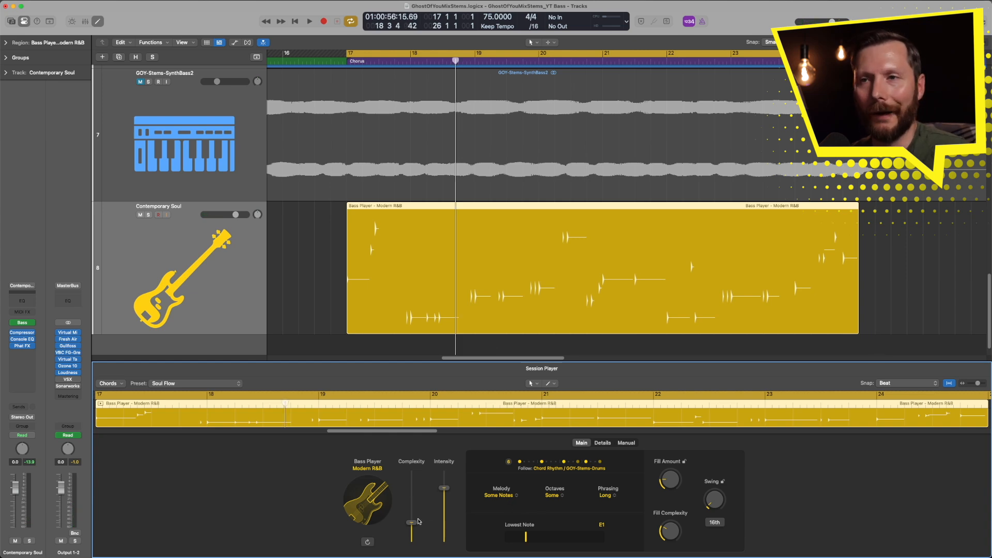
# - Raise the bass part's Complexity slightly and audition the chorus
pyautogui.moveTo(414, 522); pyautogui.dragTo(413, 520)
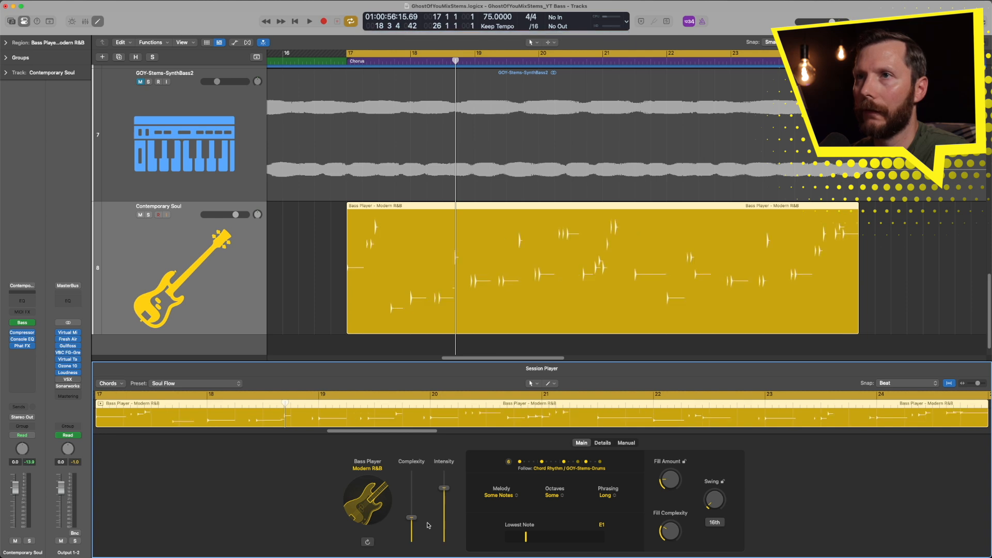
pyautogui.press('space')
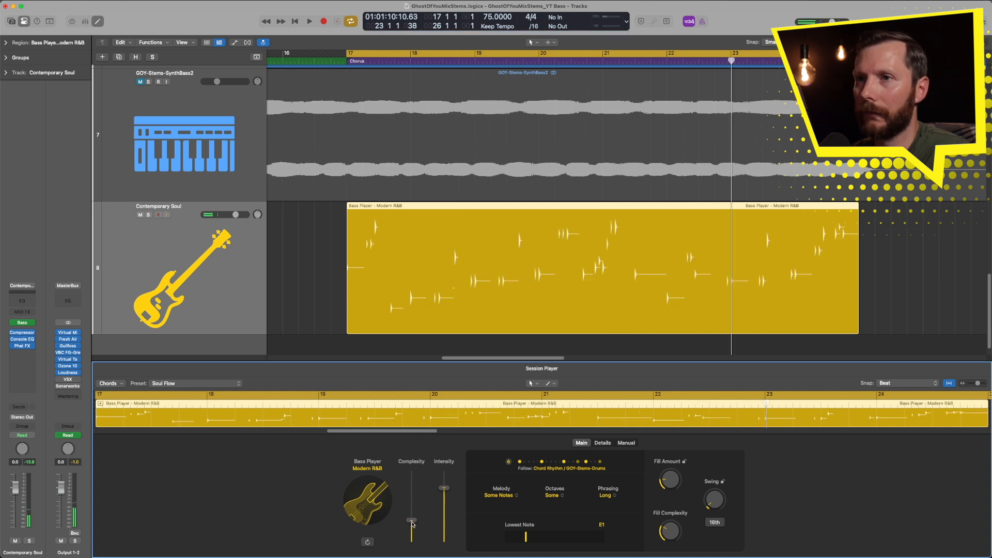
pyautogui.press('space')
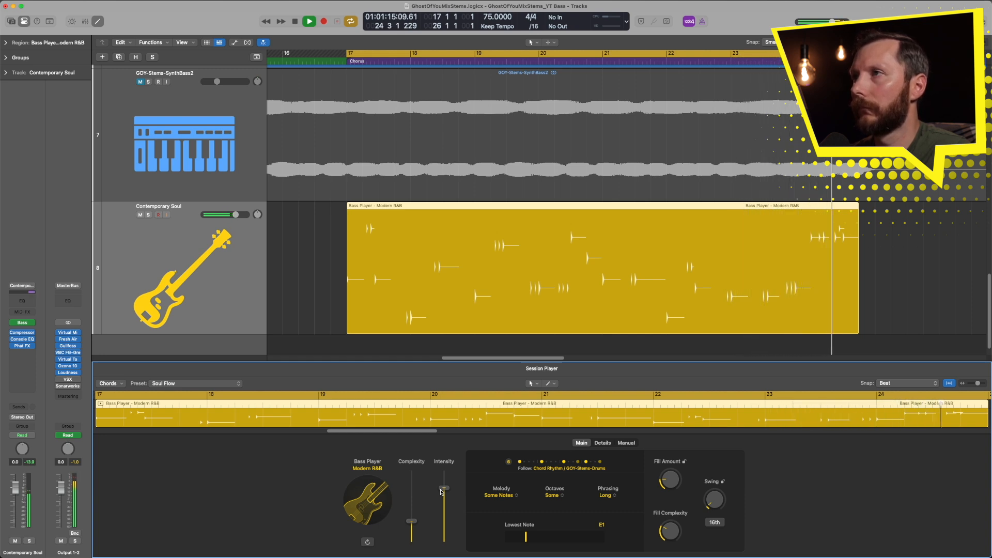
pyautogui.press('space')
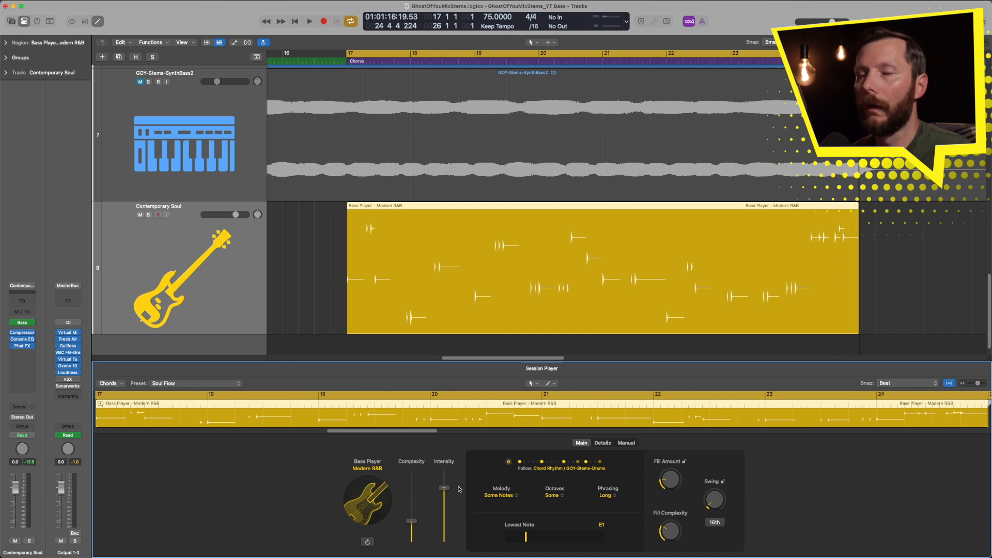
# - In the bass part's detailed performance settings, reduce Dead Notes to less than half and audition the chorus
pyautogui.click(602, 443)
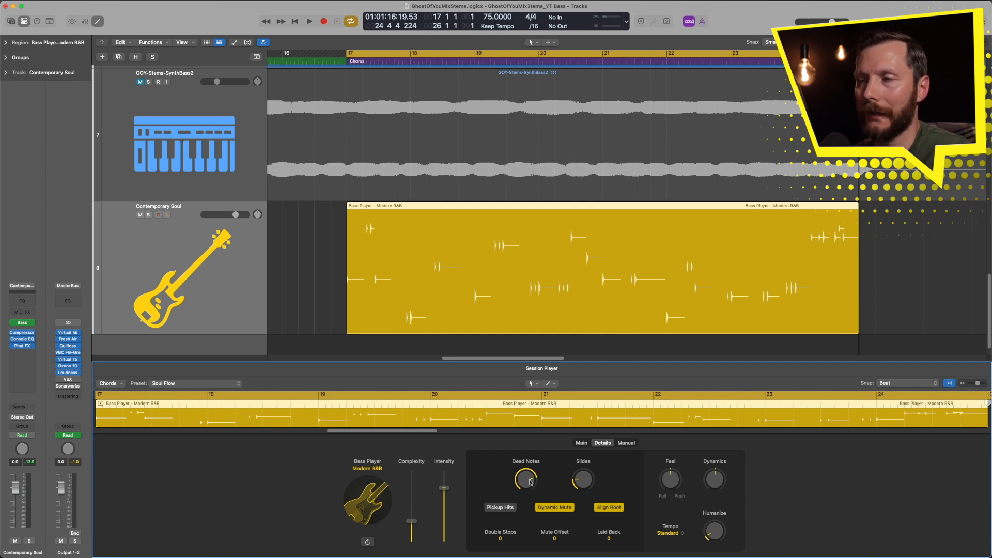
pyautogui.moveTo(528, 479)
pyautogui.mouseDown()
pyautogui.moveTo(535, 466)
pyautogui.moveTo(525, 478)
pyautogui.mouseUp()
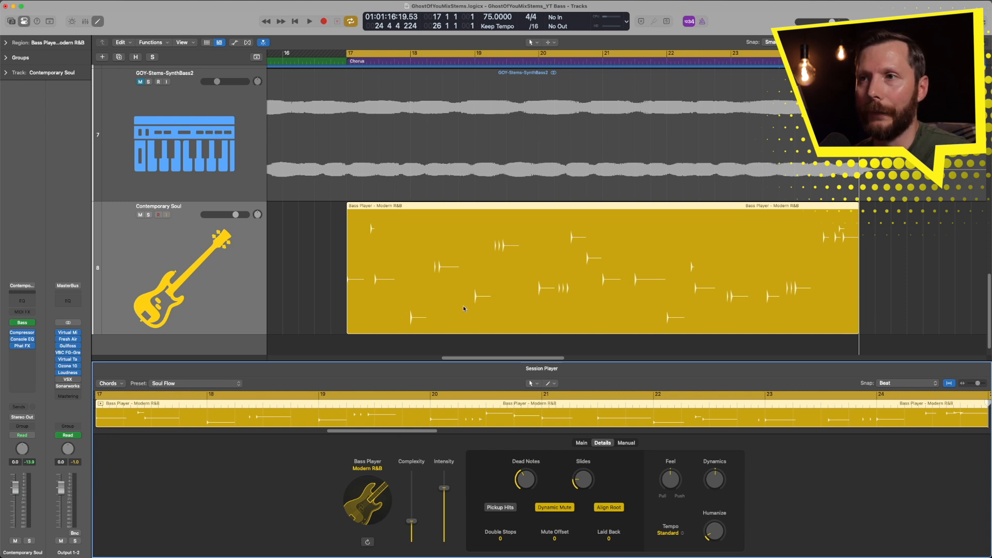
pyautogui.moveTo(524, 474); pyautogui.dragTo(528, 487)
pyautogui.press('space')
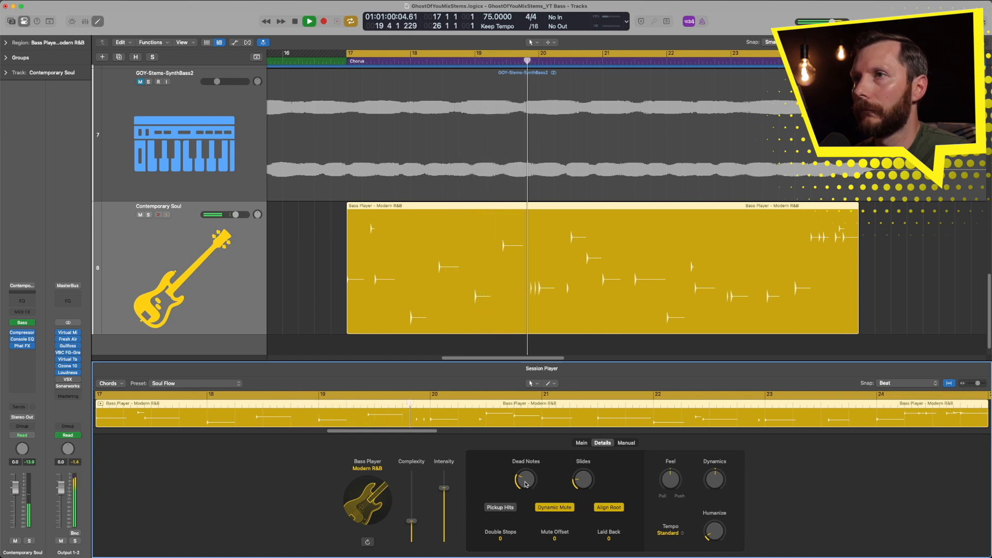
pyautogui.press('space')
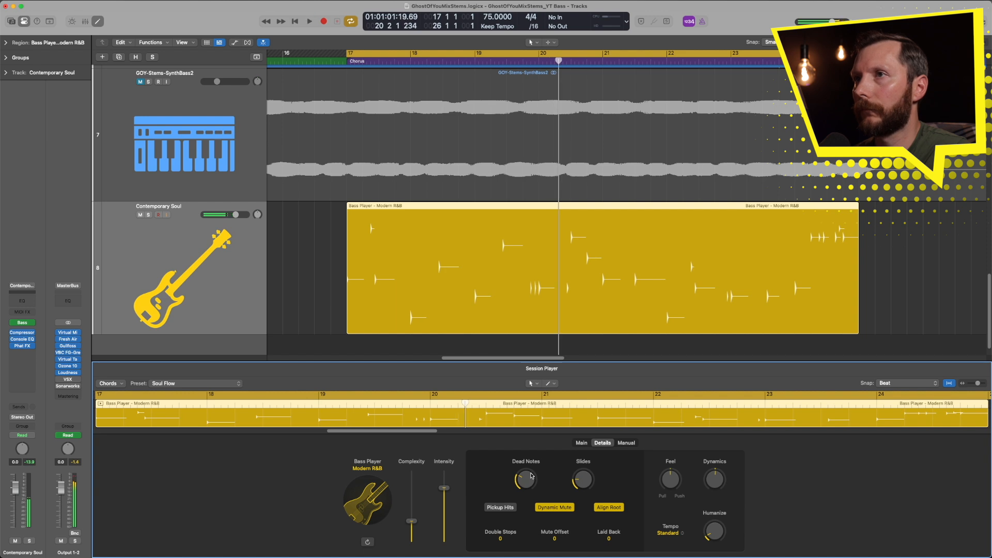
pyautogui.moveTo(526, 484)
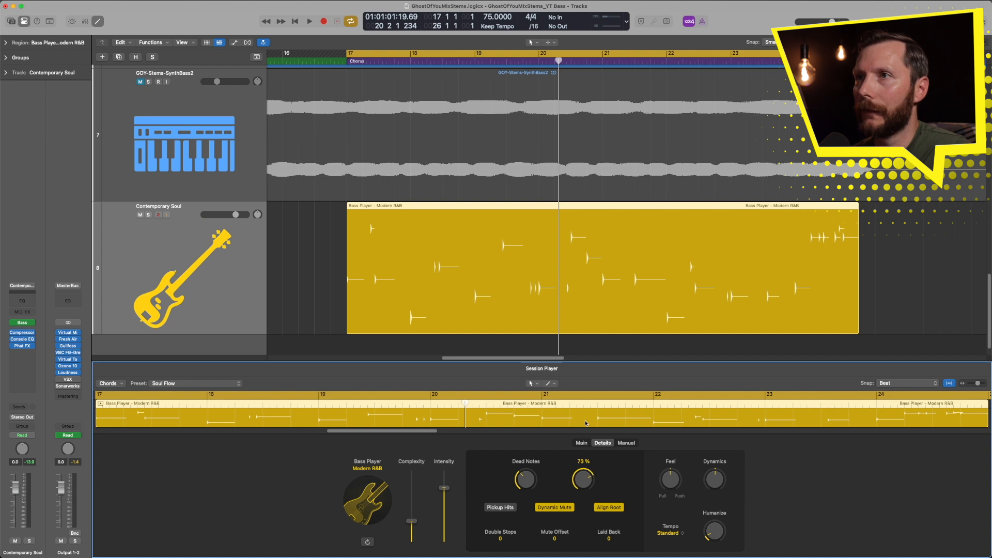
# - Set the bass part's Slides to about 73% and play the chorus from around bar 20
pyautogui.moveTo(583, 481); pyautogui.dragTo(583, 481)
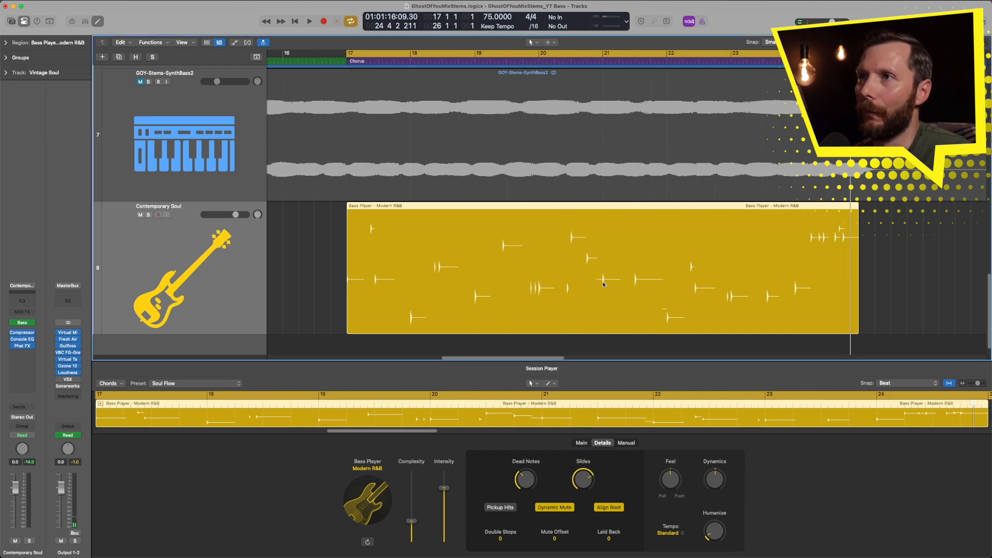
pyautogui.click(551, 61)
pyautogui.press('space')
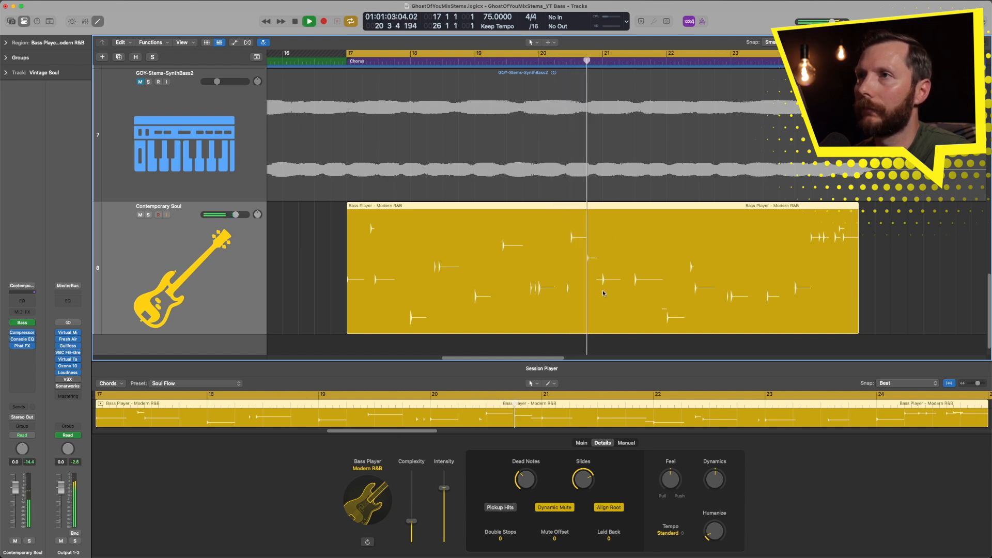
# - Try Pickup Hits on the bass part, audition the chorus with it, and turn it off again
pyautogui.press('space')
pyautogui.click(604, 448)
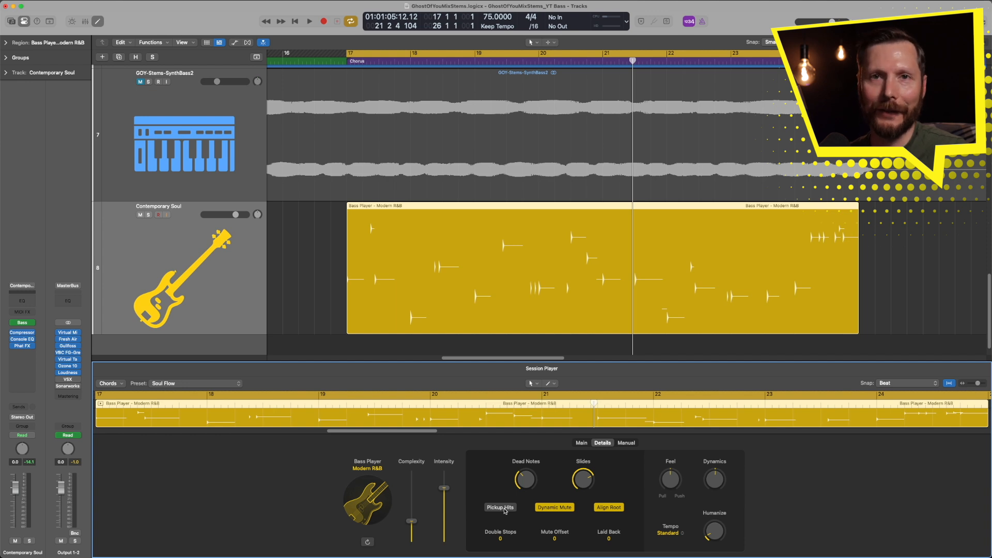
pyautogui.click(500, 507)
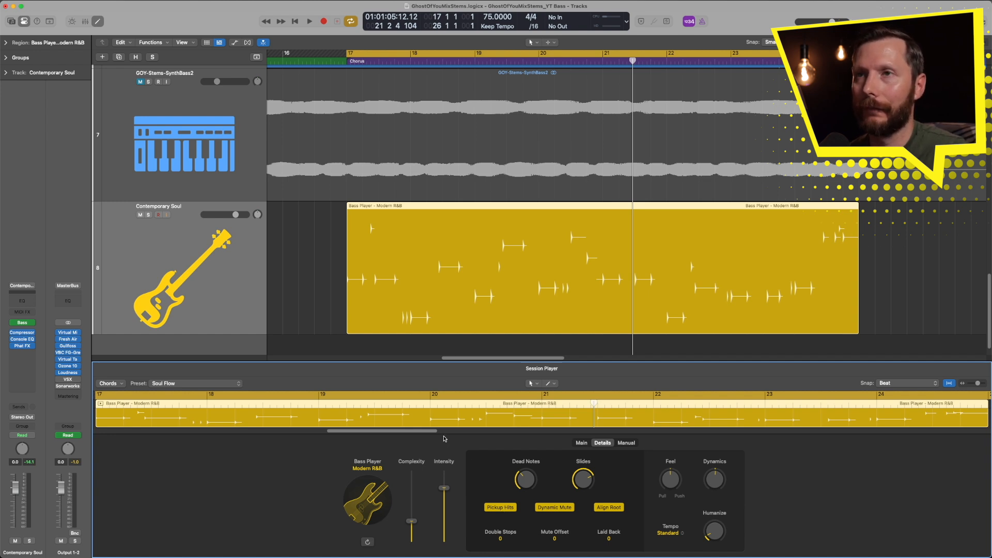
pyautogui.press('space')
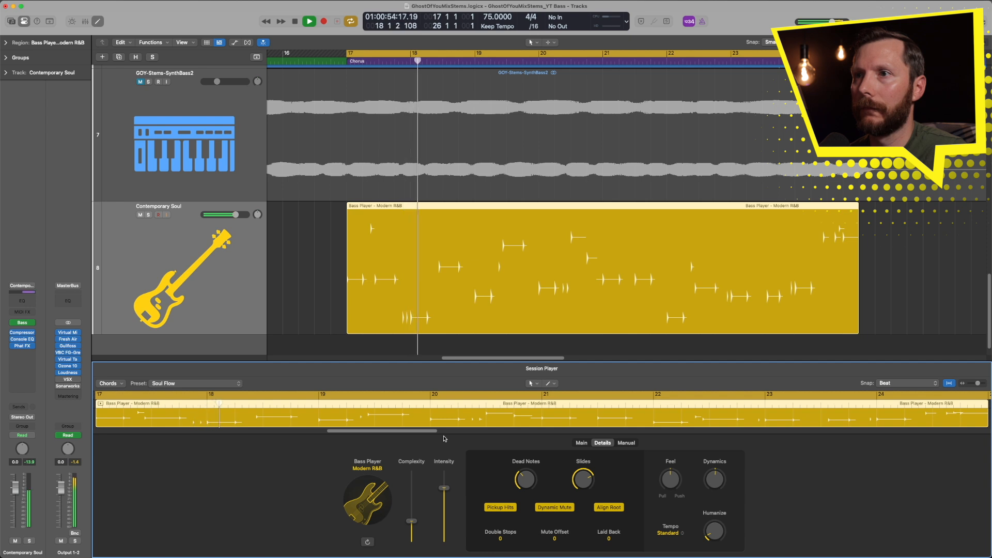
pyautogui.press('space')
pyautogui.click(508, 508)
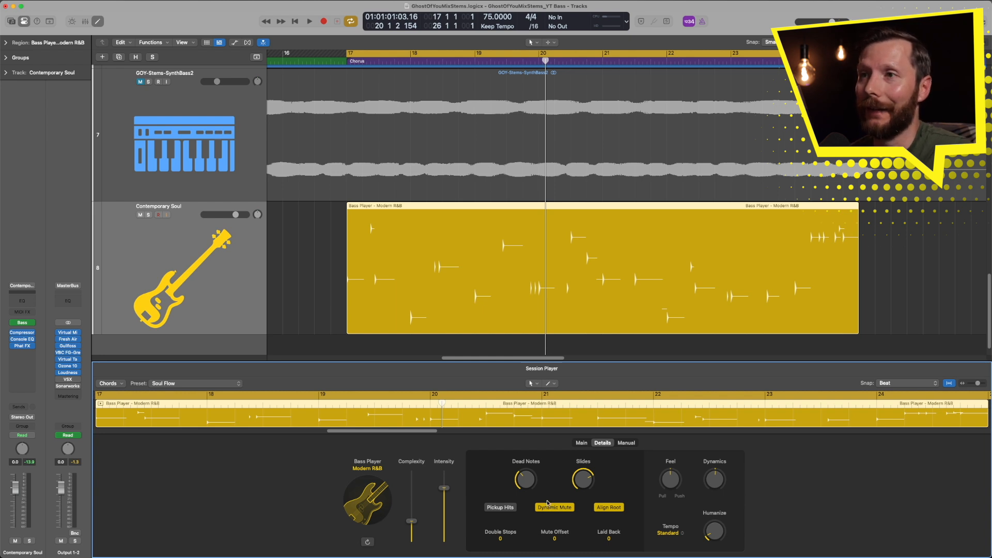
# - Try the bass part without Dynamic Mute and turn Dynamic Mute back on
pyautogui.click(554, 511)
pyautogui.click(554, 512)
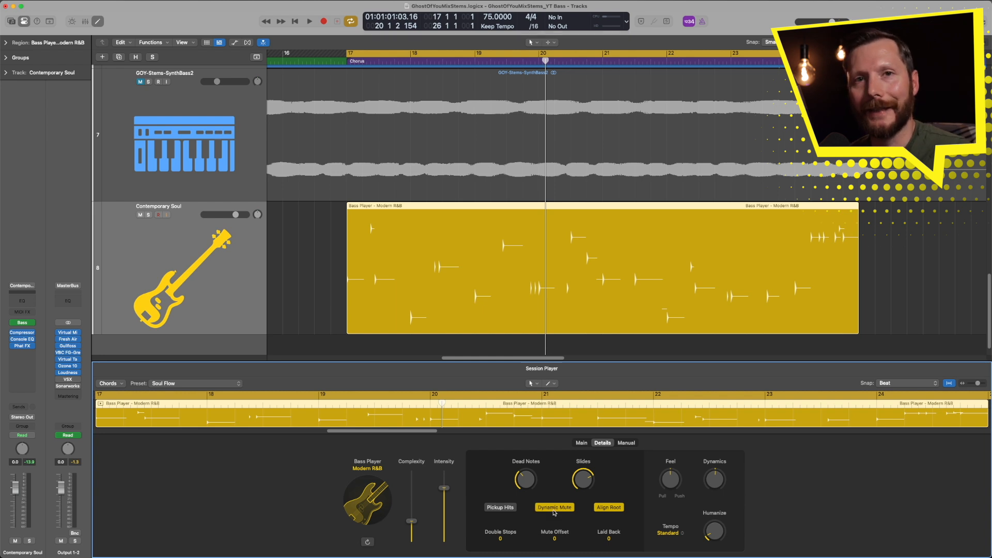
pyautogui.click(554, 512)
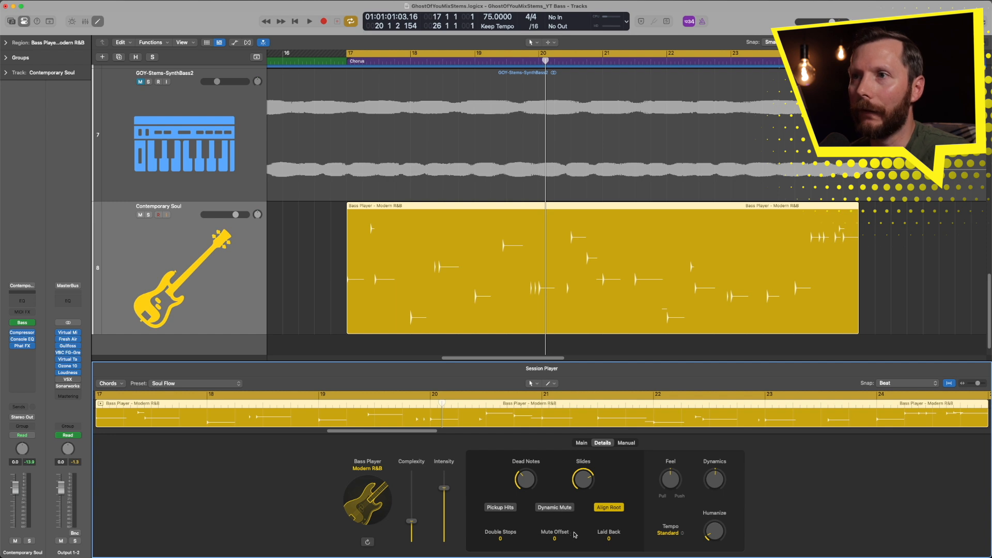
pyautogui.click(568, 511)
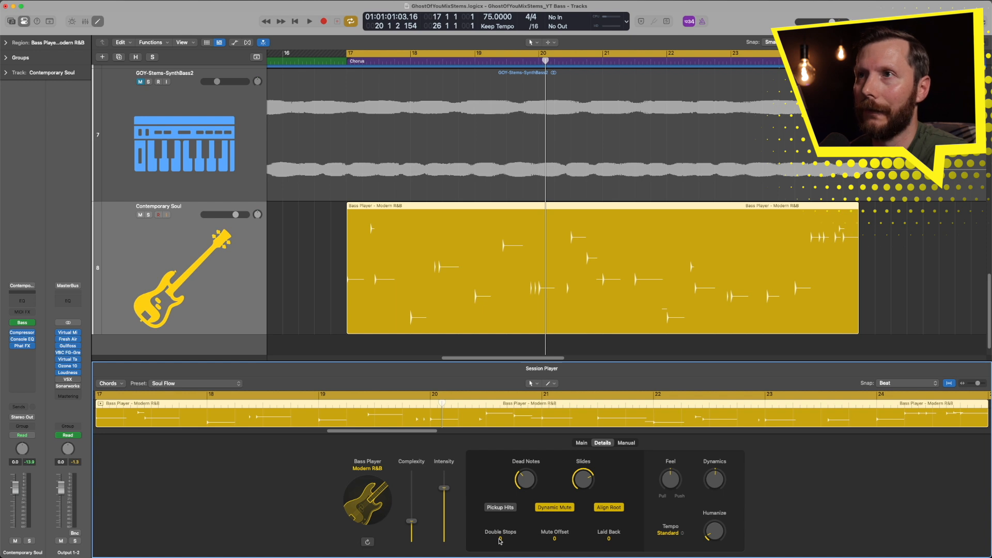
# - Audition the bass part with Double Stops at 78, try Laid Back at 57, and return each to 0
pyautogui.moveTo(499, 540); pyautogui.dragTo(499, 513)
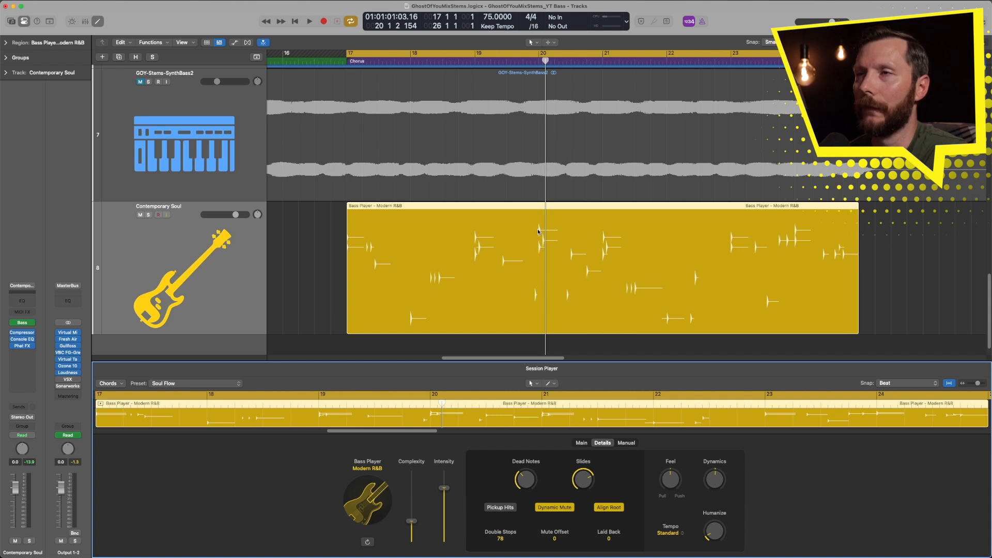
pyautogui.doubleClick(520, 62)
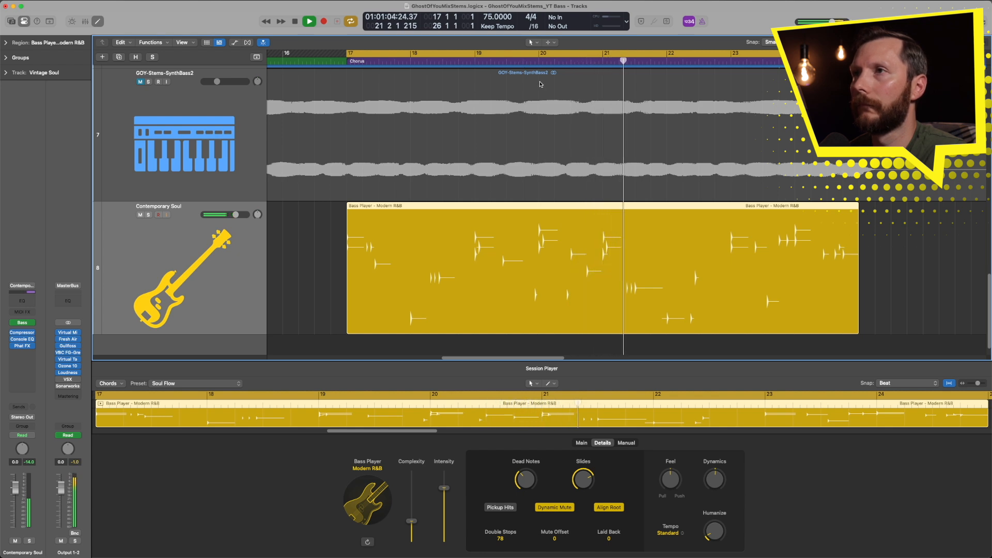
pyautogui.press('space')
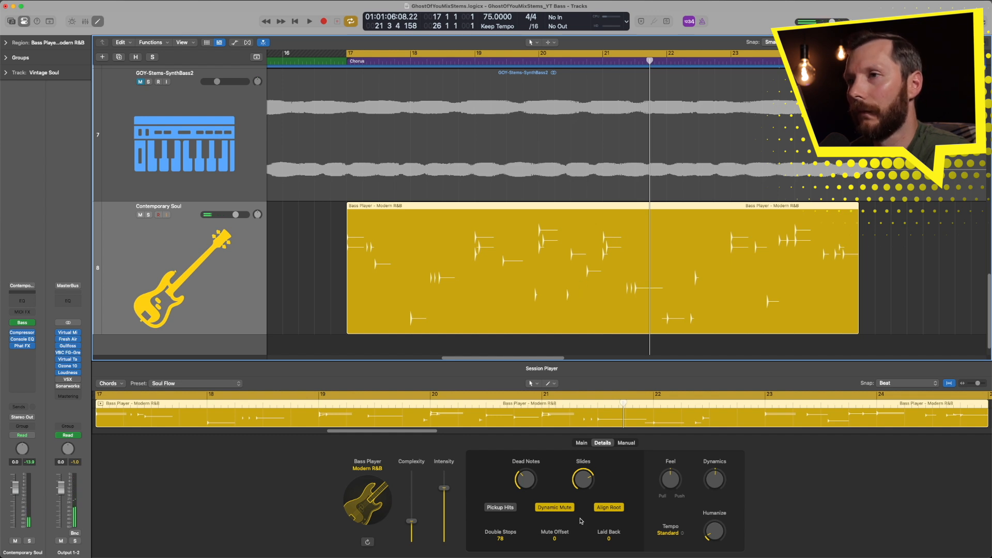
pyautogui.moveTo(502, 538)
pyautogui.mouseDown()
pyautogui.moveTo(506, 549)
pyautogui.moveTo(501, 541)
pyautogui.mouseUp()
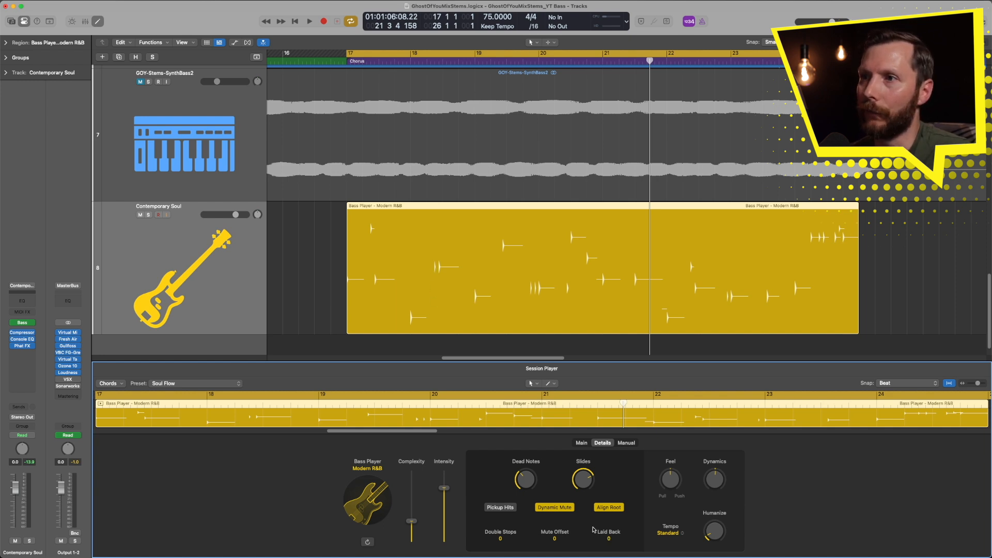
pyautogui.moveTo(609, 538); pyautogui.dragTo(605, 471)
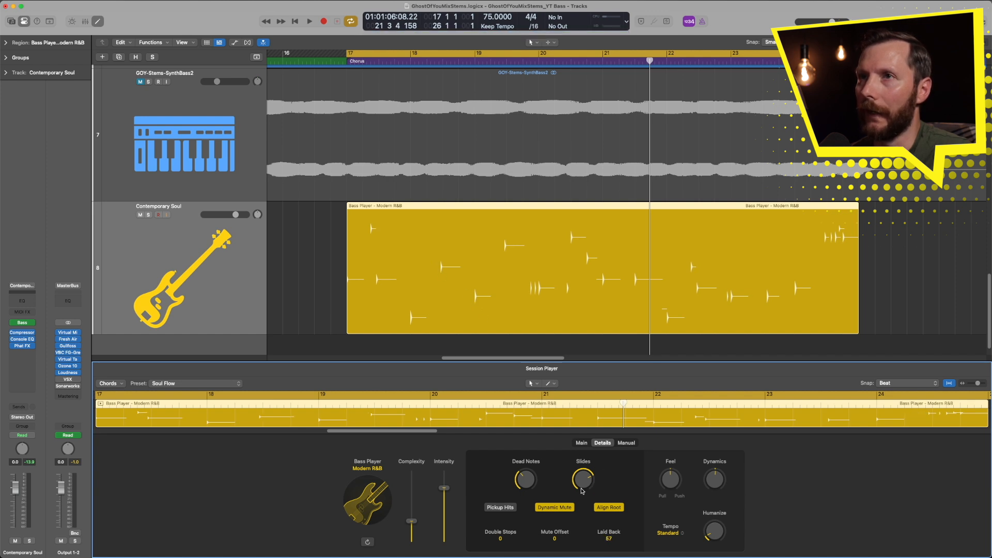
pyautogui.moveTo(608, 540); pyautogui.dragTo(610, 545)
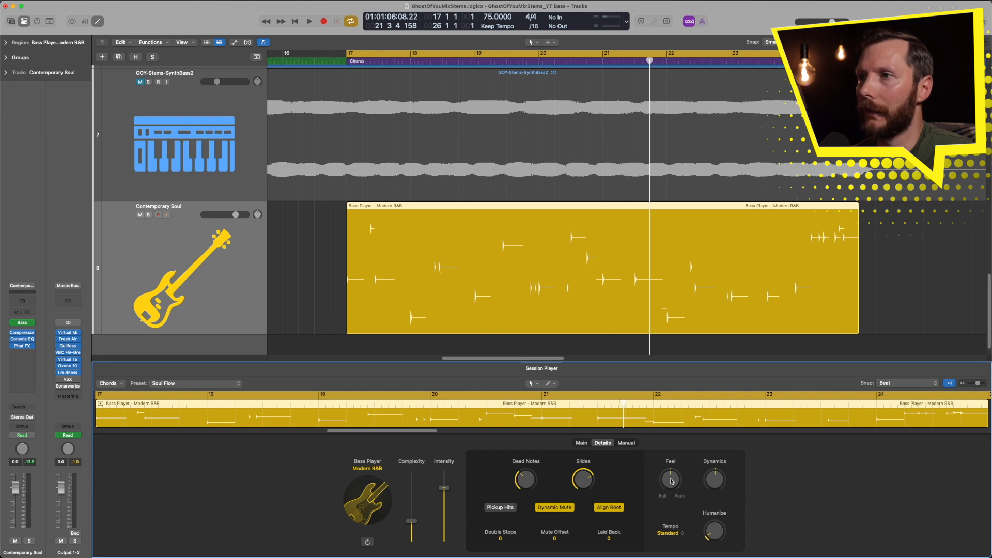
# - Try the bass part's Feel toward Push and settle it moderately on the Pull side
pyautogui.moveTo(670, 485); pyautogui.dragTo(668, 506)
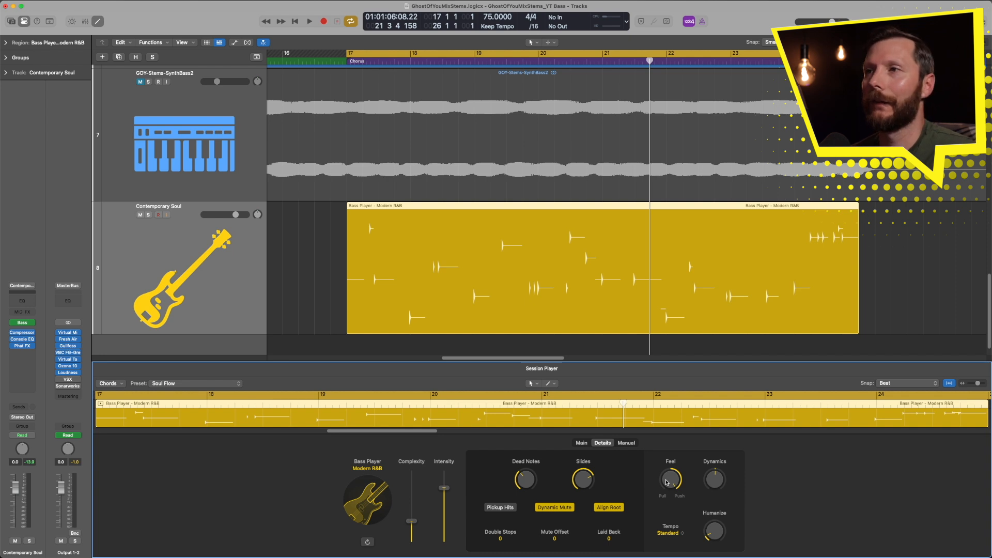
pyautogui.moveTo(667, 483); pyautogui.dragTo(664, 513)
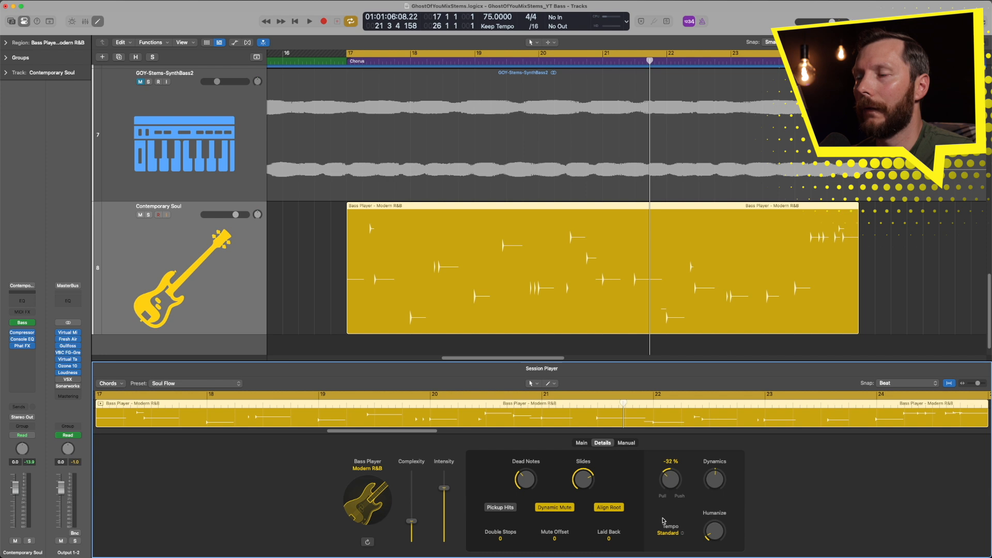
pyautogui.moveTo(664, 520); pyautogui.dragTo(667, 506)
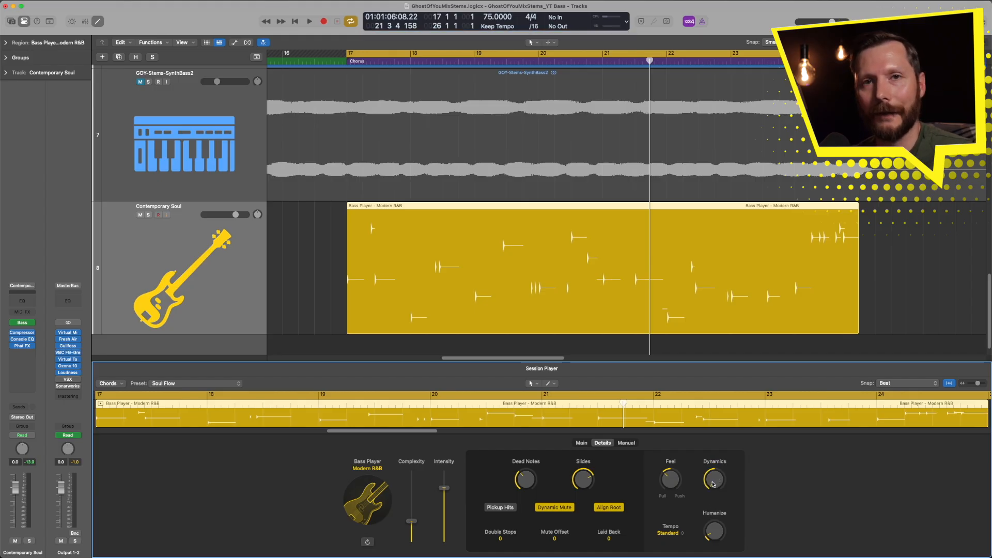
# - Try high Dynamics and return it to centre, and set Humanize to about half after trying its extremes
pyautogui.moveTo(713, 484); pyautogui.dragTo(702, 420)
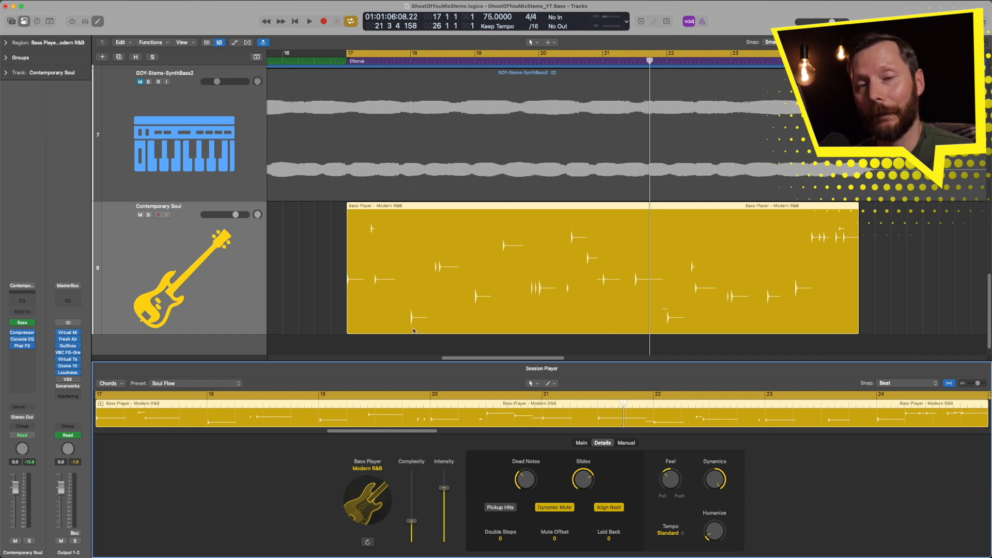
pyautogui.moveTo(716, 481); pyautogui.dragTo(713, 504)
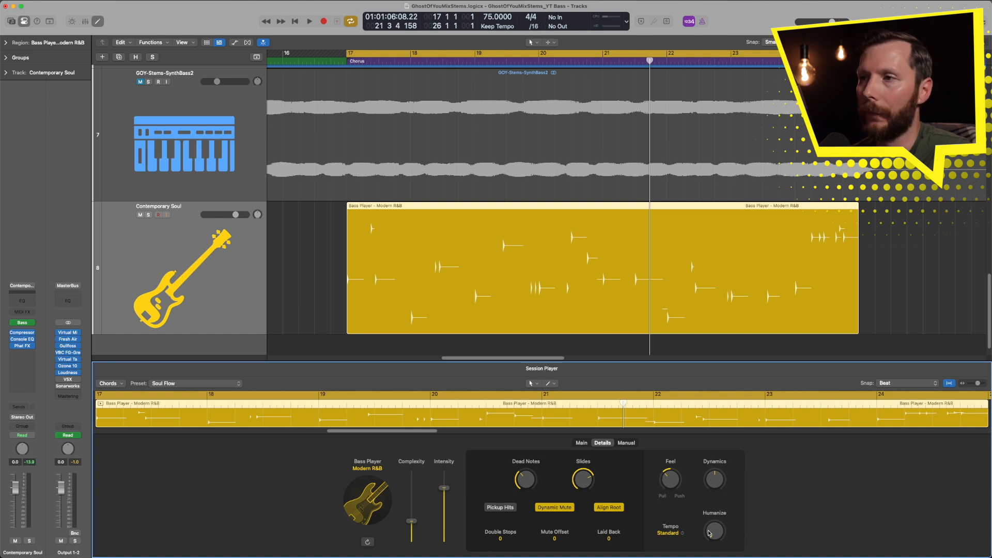
pyautogui.moveTo(706, 439); pyautogui.dragTo(711, 406)
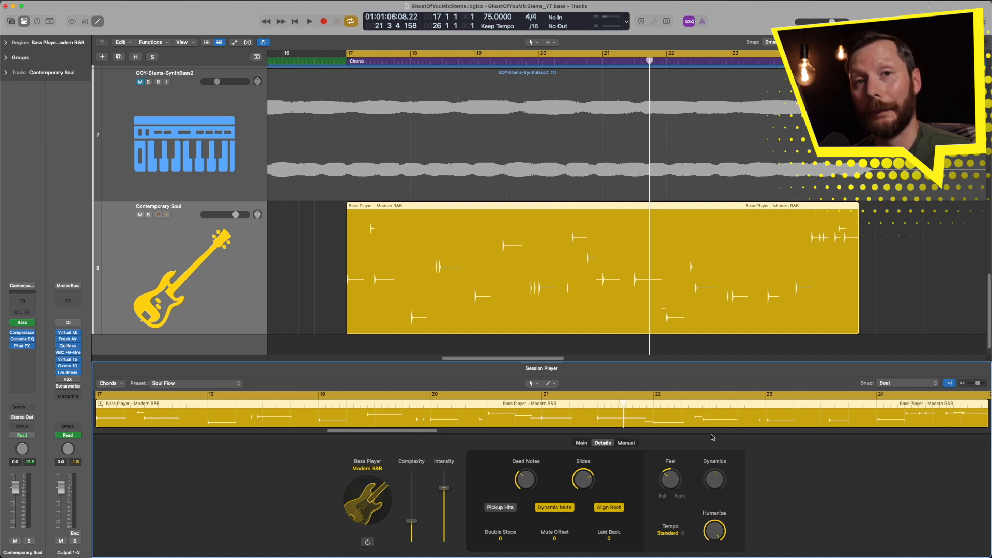
pyautogui.moveTo(715, 520); pyautogui.dragTo(718, 533)
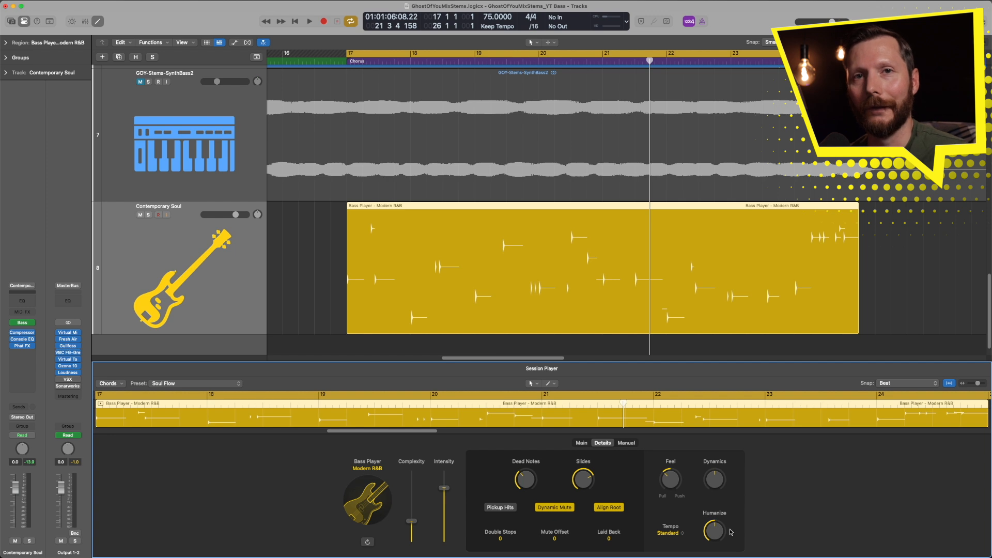
# - Try the bass part's Tempo at Half Time and Double Time, and return it to Standard
pyautogui.click(670, 533)
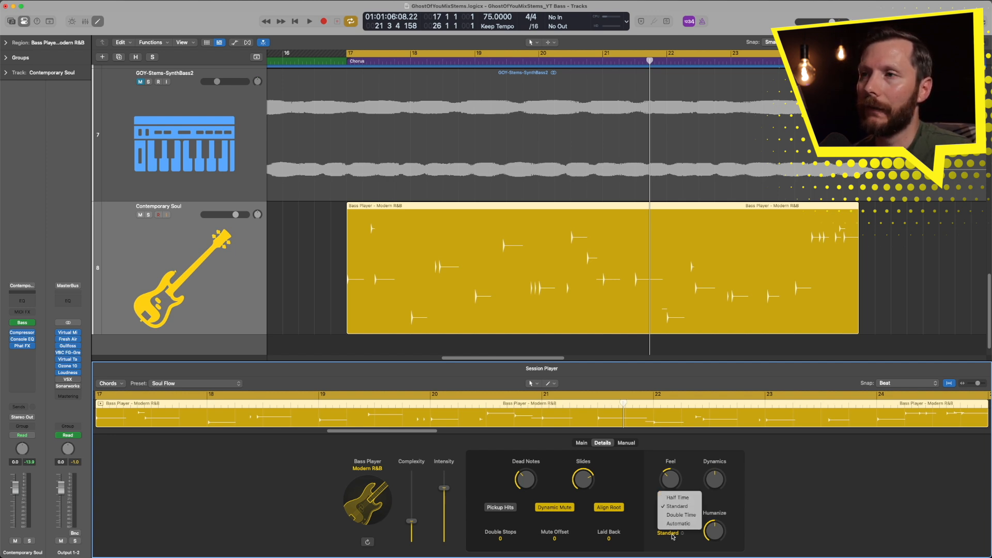
pyautogui.click(670, 498)
pyautogui.click(679, 534)
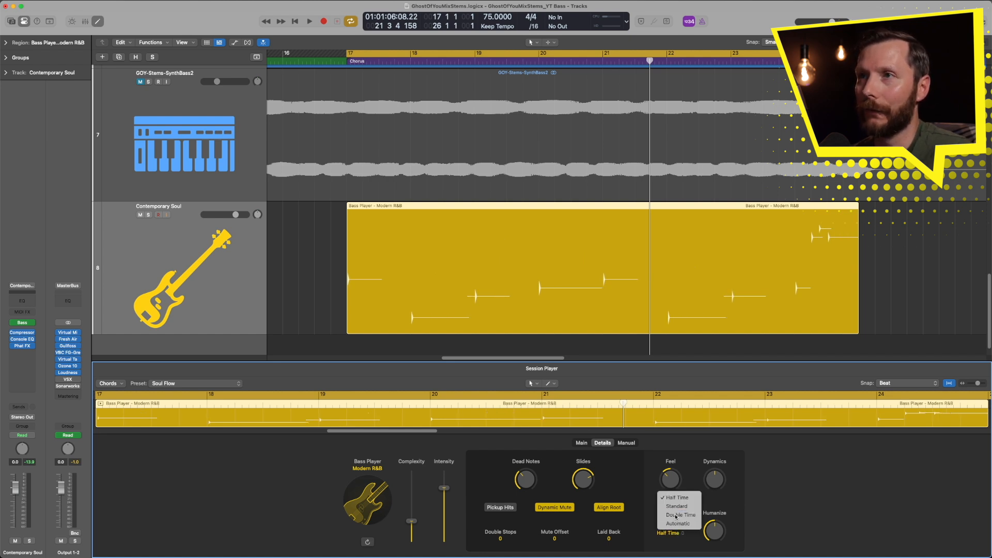
pyautogui.click(679, 515)
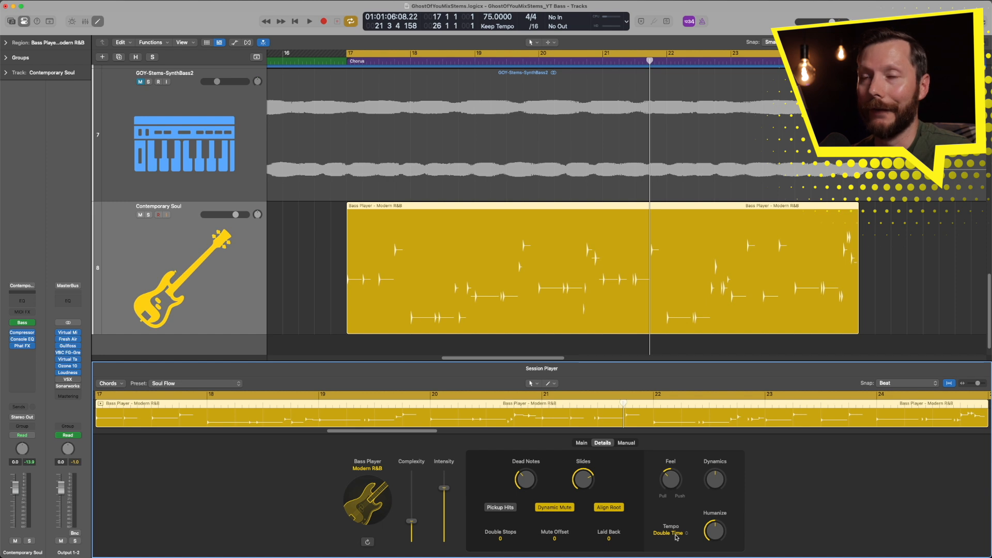
pyautogui.click(677, 538)
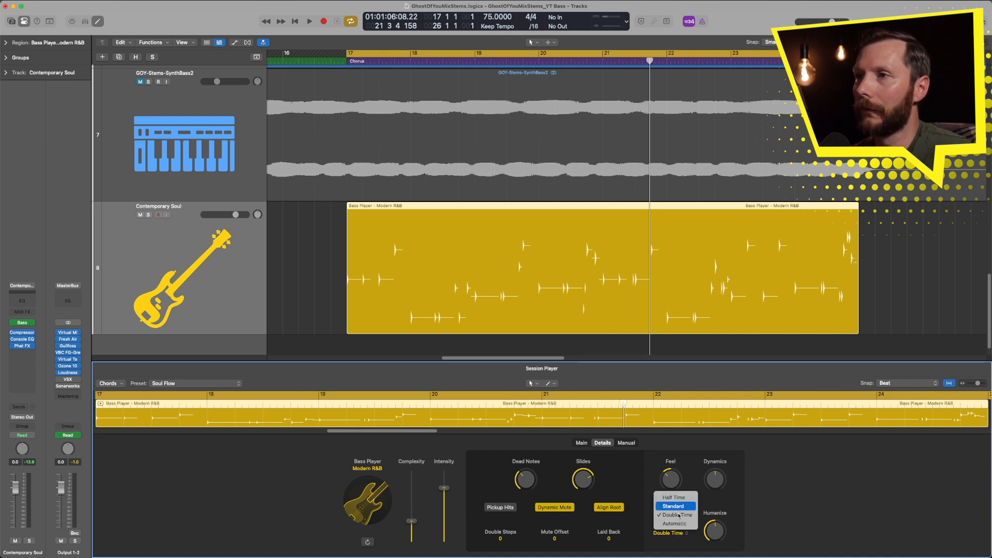
pyautogui.click(679, 515)
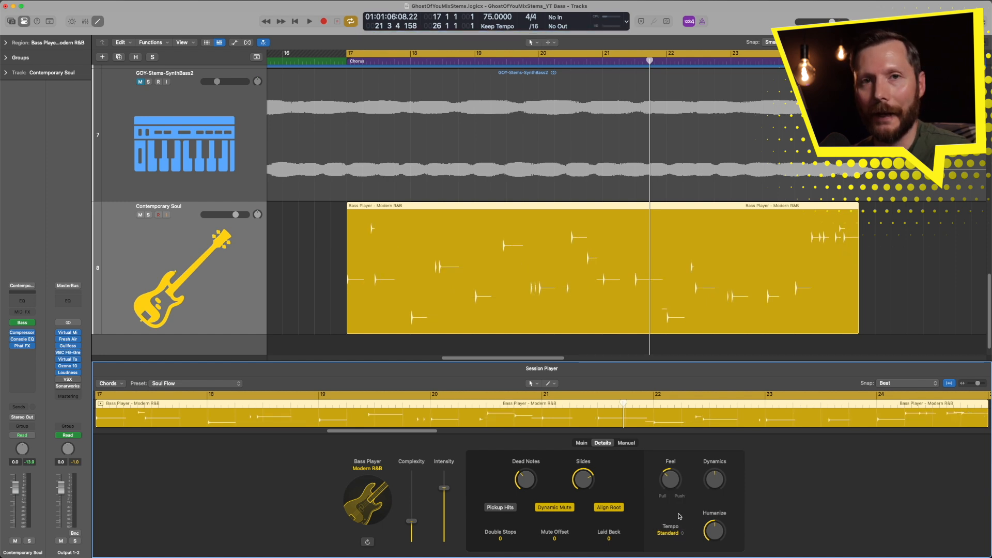
# - Create a one-bar manual pattern with a hit on each of the four beats and audition it over the chorus
pyautogui.click(626, 443)
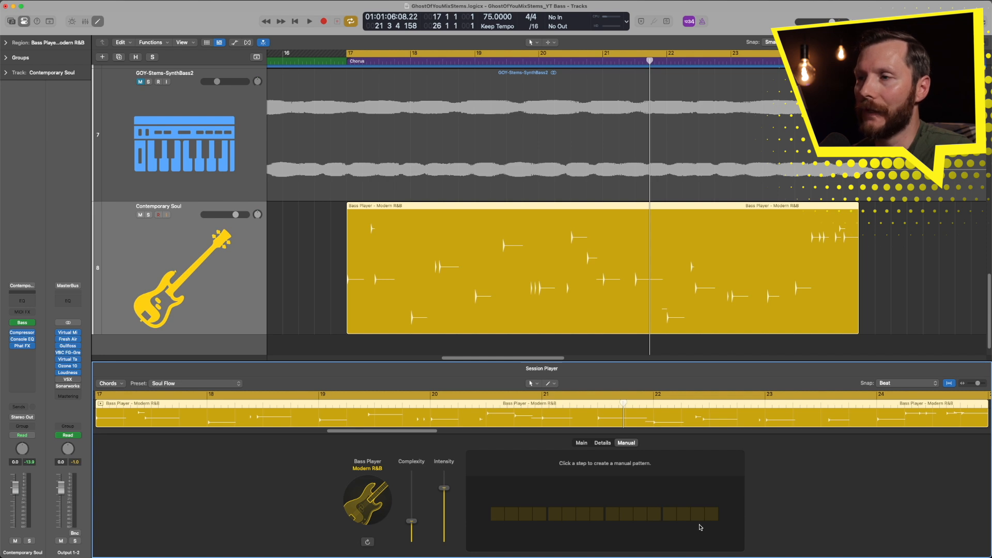
pyautogui.click(499, 515)
pyautogui.click(553, 517)
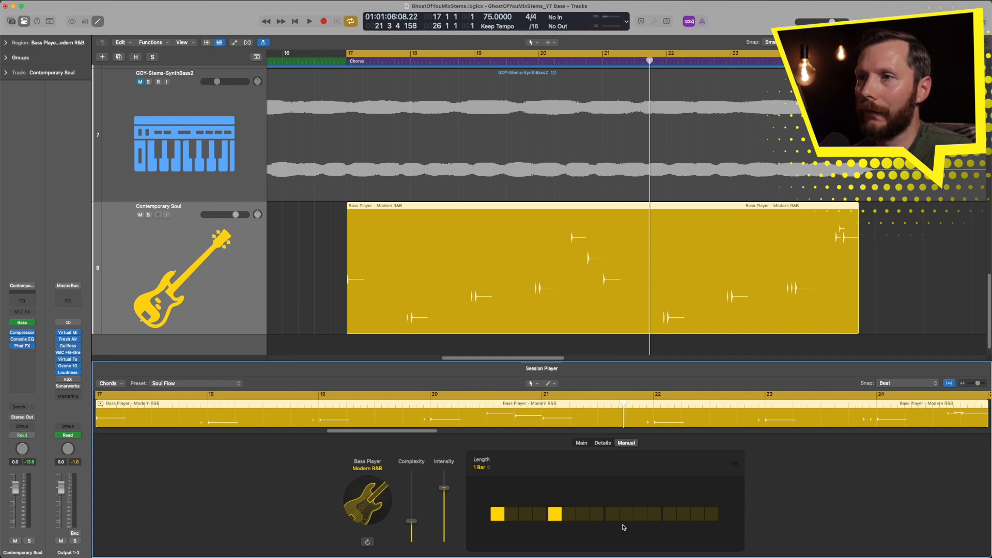
pyautogui.click(613, 518)
pyautogui.click(668, 517)
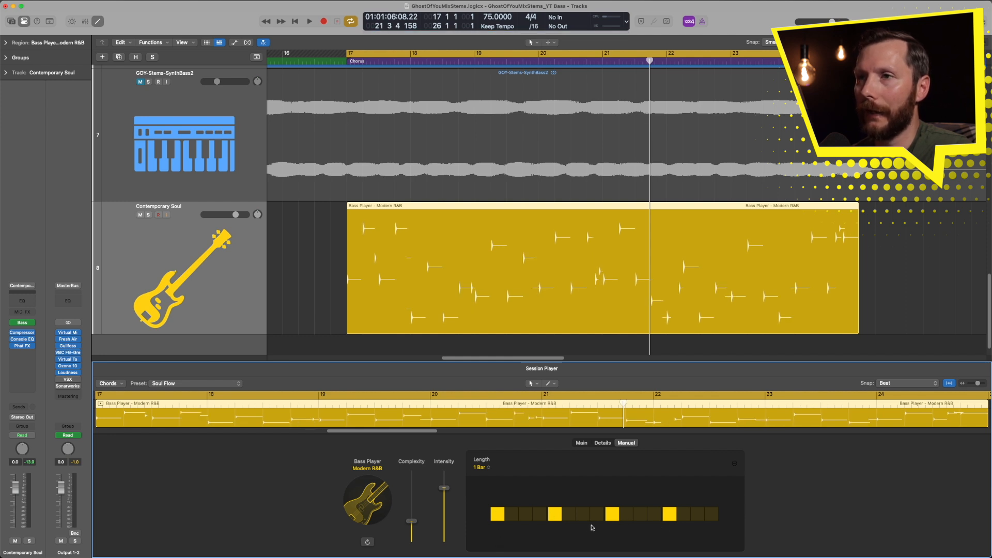
pyautogui.press('space')
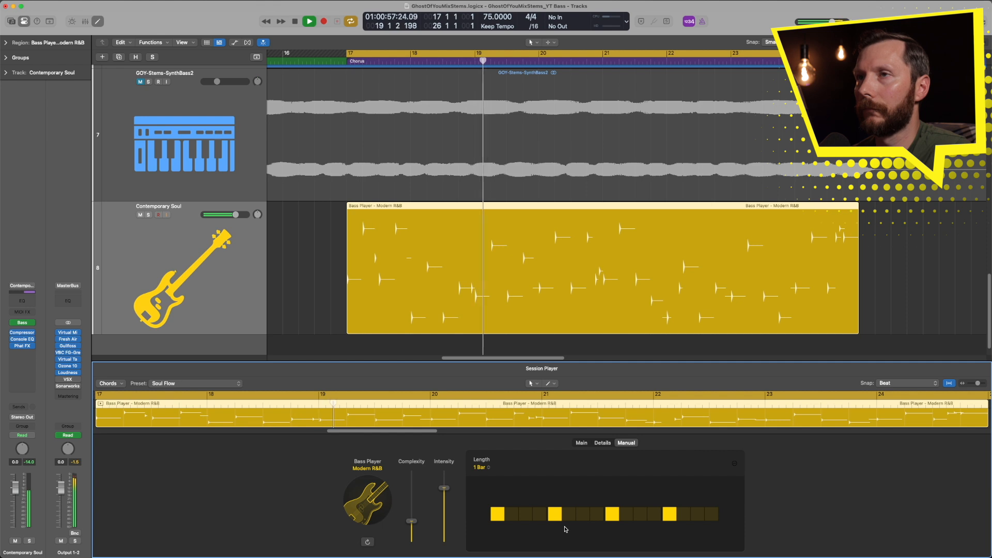
pyautogui.press('space')
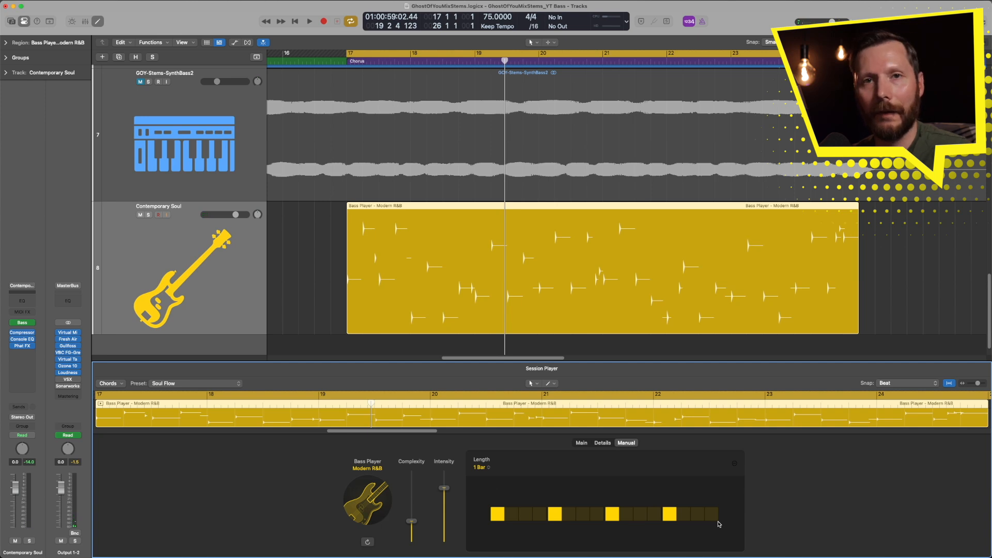
# - Switch the bass part from the manual pattern to preset pattern 6 and play back the chorus
pyautogui.click(582, 444)
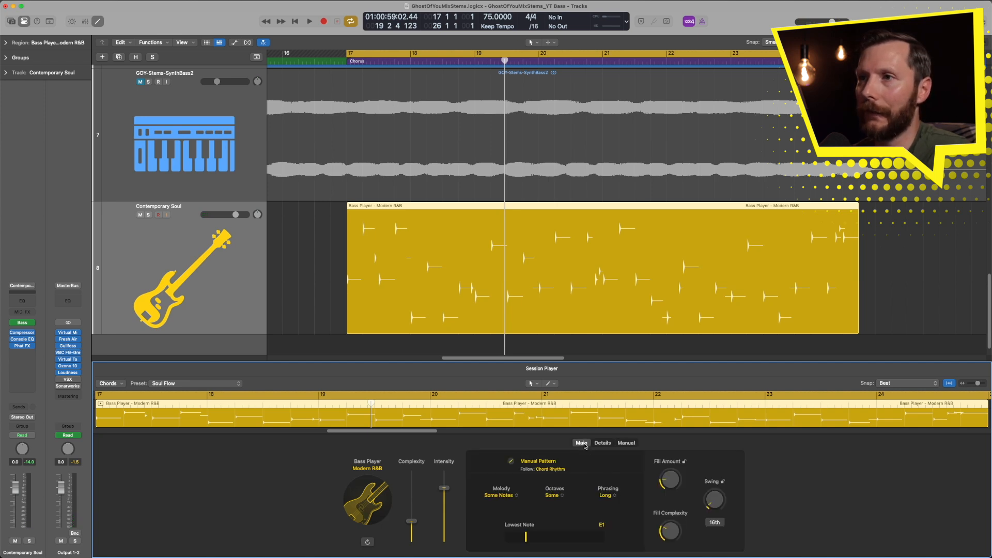
pyautogui.click(538, 462)
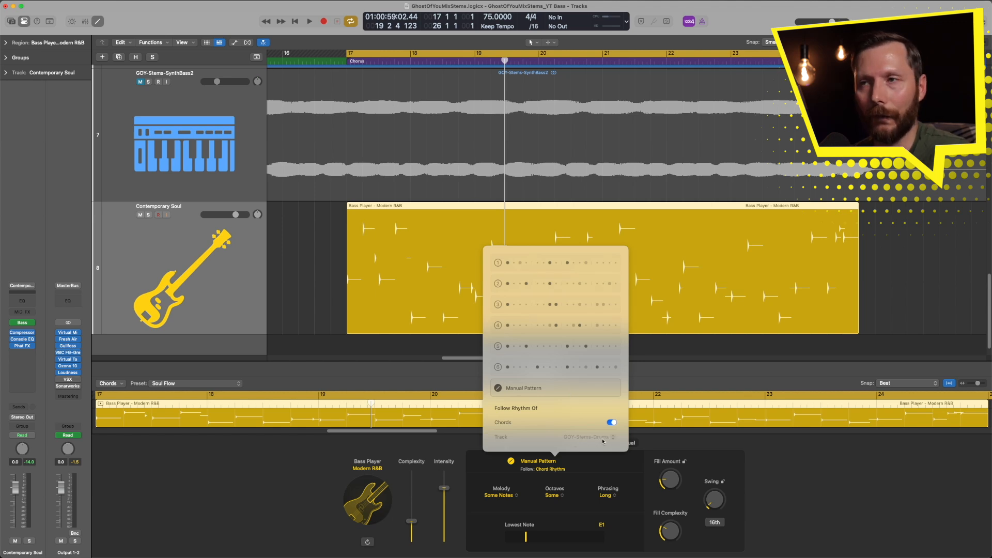
pyautogui.click(535, 368)
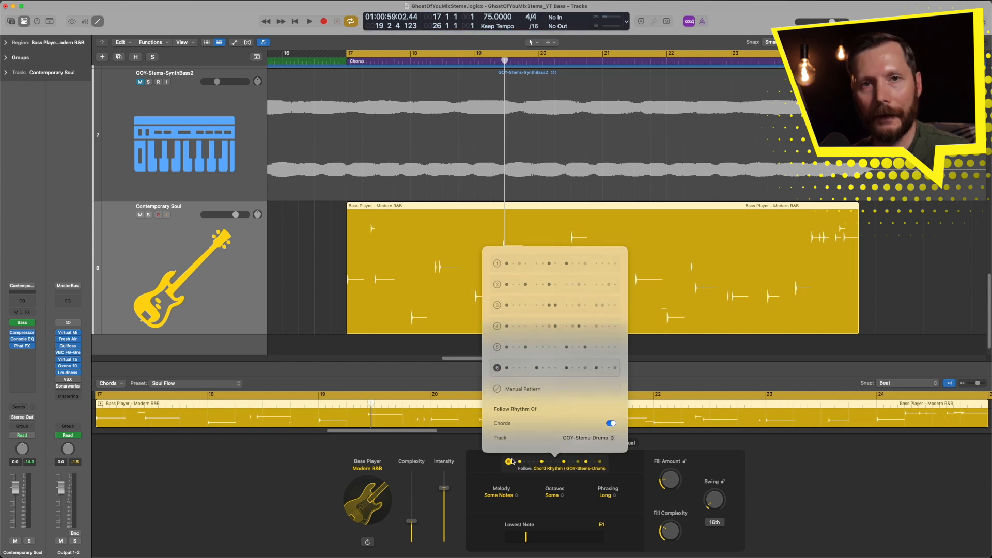
pyautogui.click(485, 467)
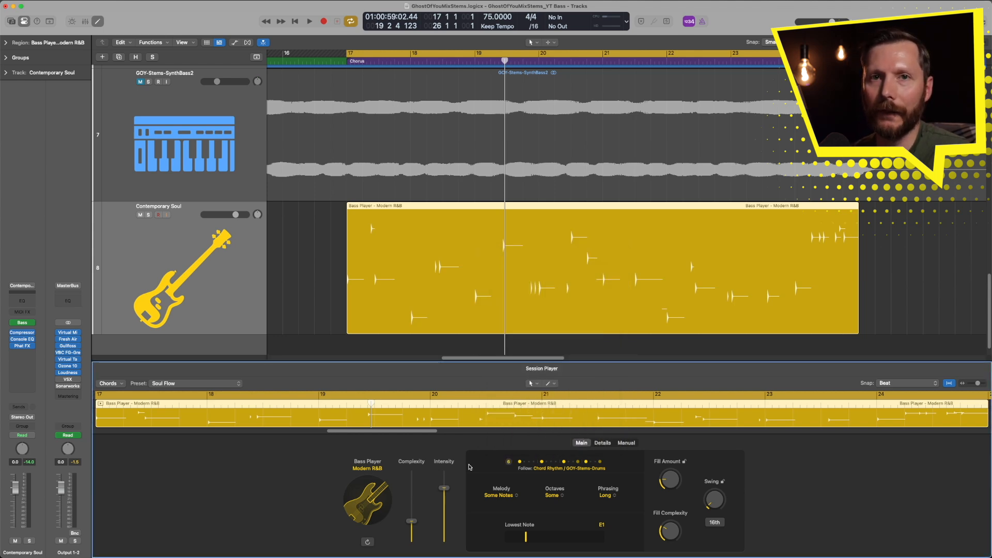
pyautogui.press('space')
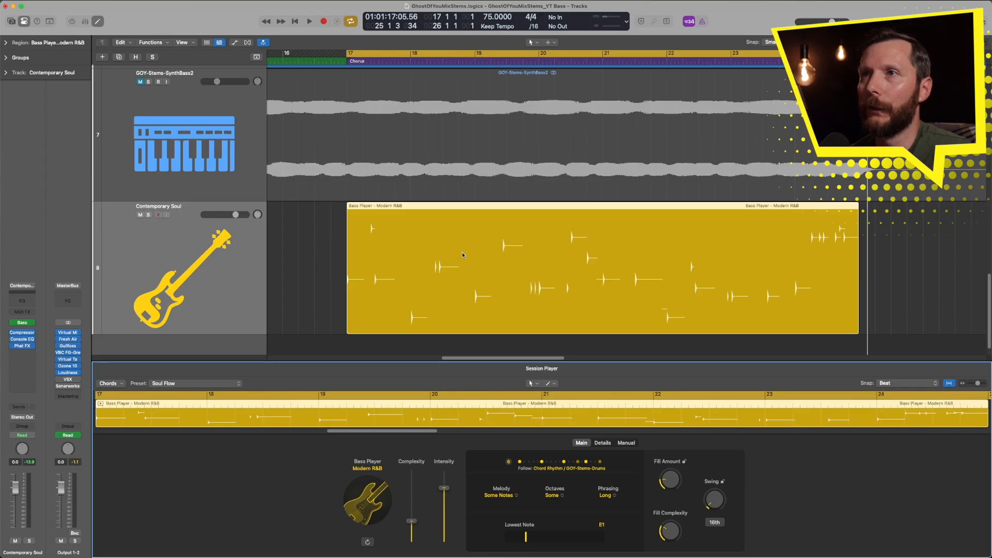
# - Convert the Modern R&B bass region in the chorus to a MIDI region and look over its notes in the Piano Roll
pyautogui.rightClick(461, 252)
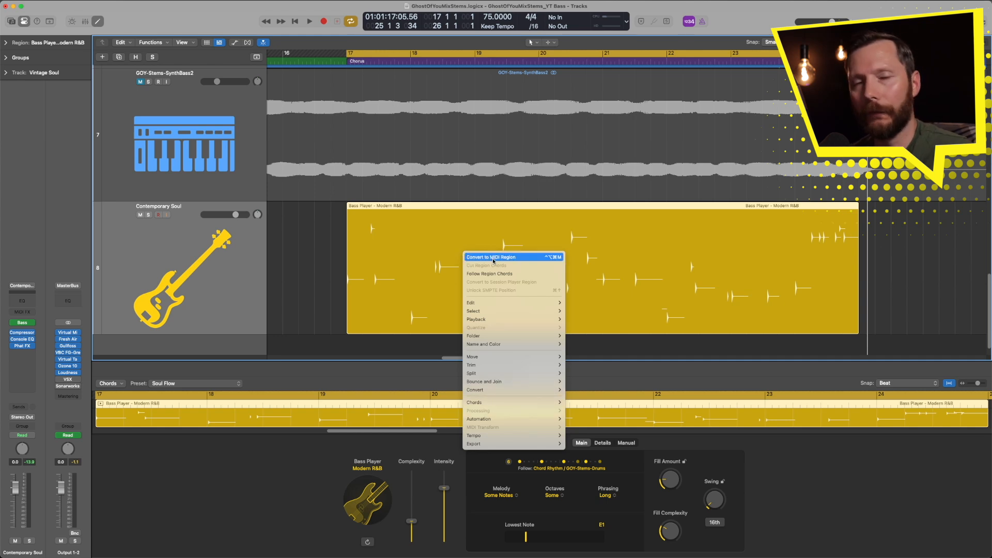
pyautogui.moveTo(489, 392)
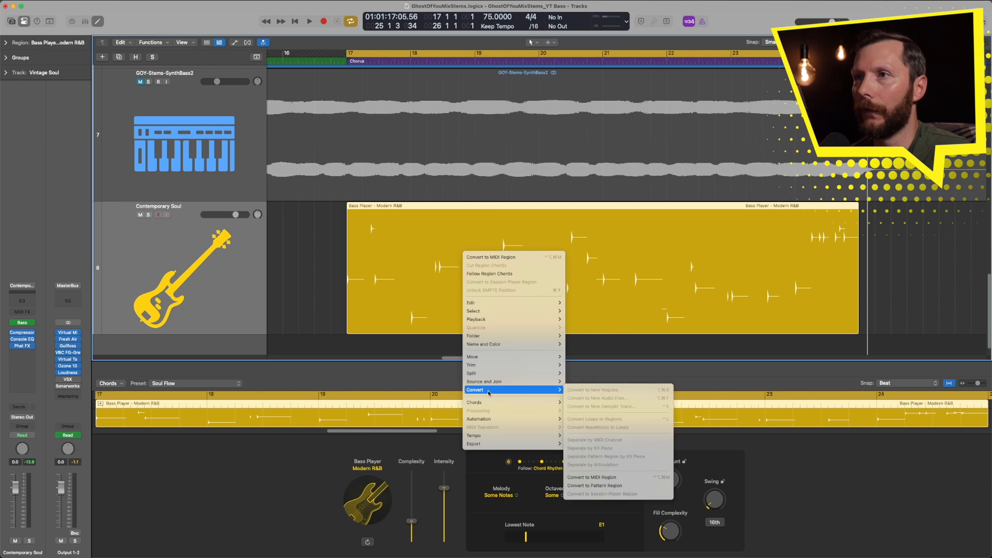
pyautogui.click(608, 478)
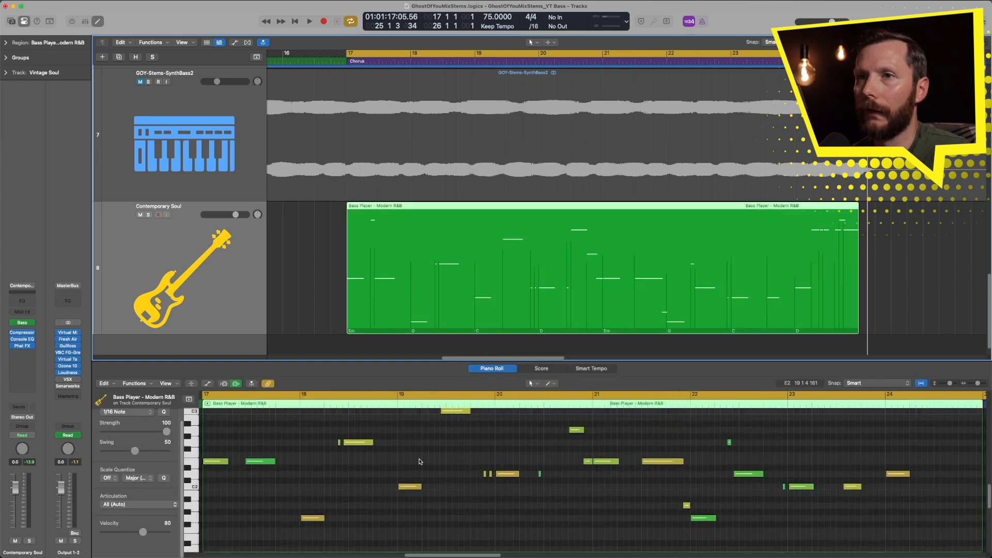
pyautogui.scroll(3, 419, 461)
pyautogui.scroll(-3, 416, 461)
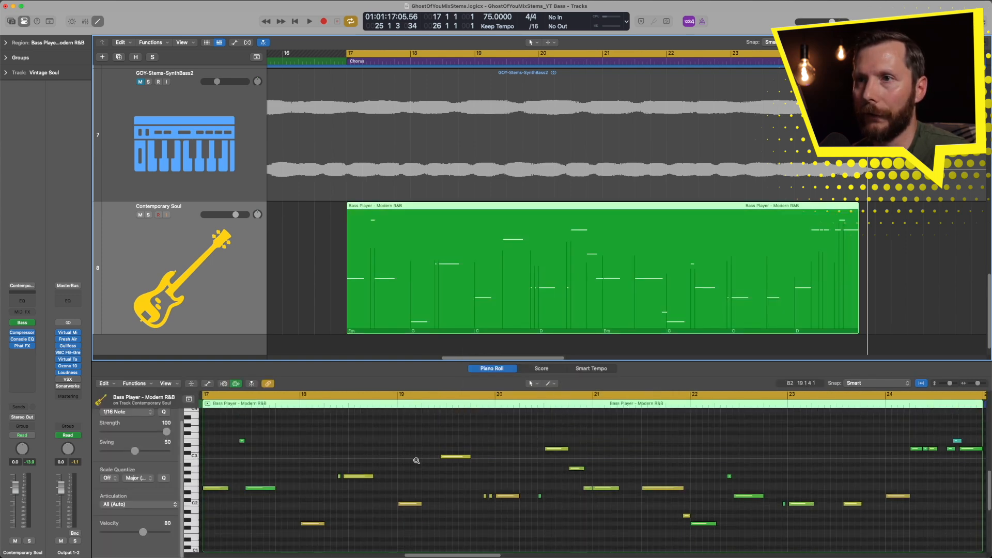
pyautogui.scroll(-2, 417, 460)
pyautogui.scroll(1, 417, 461)
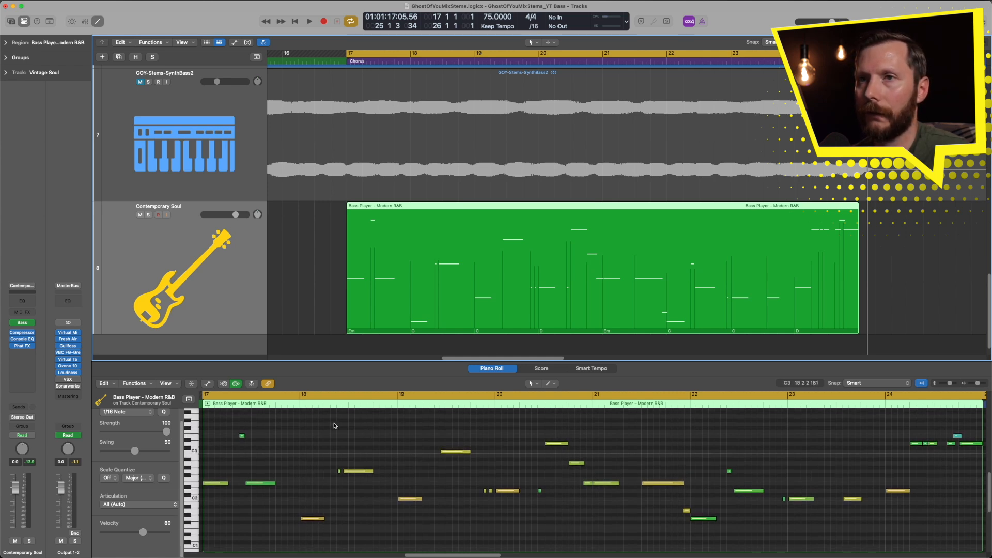
# - Play the converted bass part, move the long E2 note in the middle of bar 21 slightly earlier, and audition the change
pyautogui.press('space')
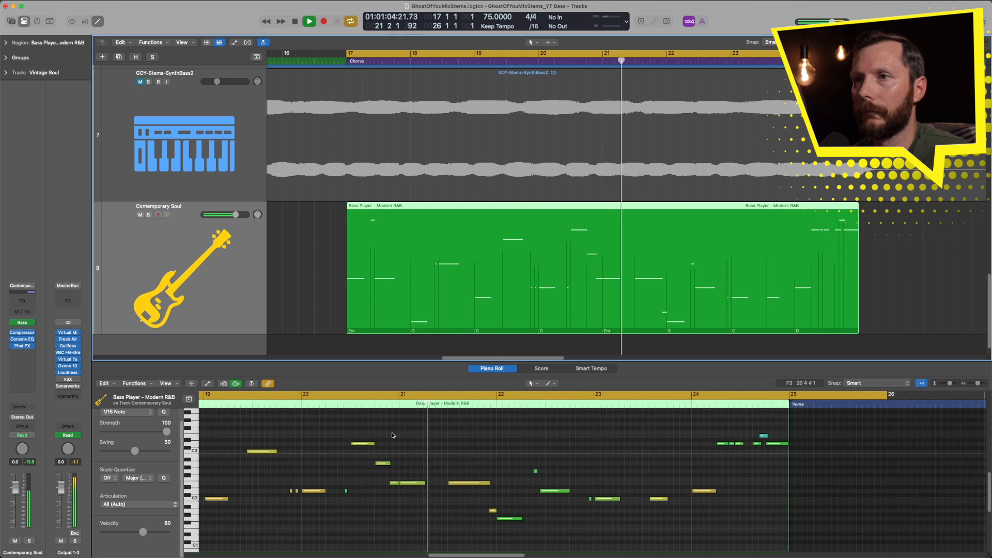
pyautogui.press('space')
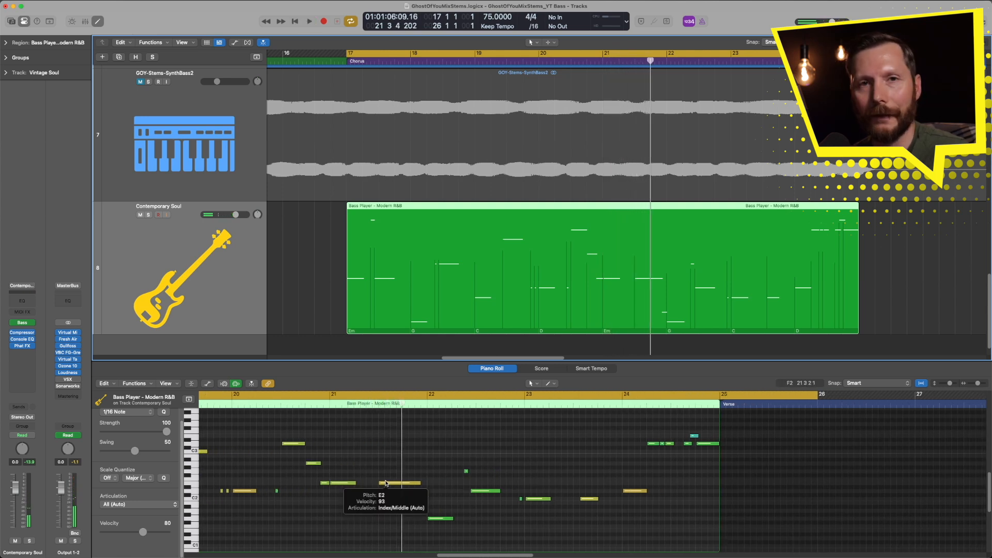
pyautogui.click(323, 405)
pyautogui.press('space')
pyautogui.moveTo(394, 484); pyautogui.dragTo(387, 484)
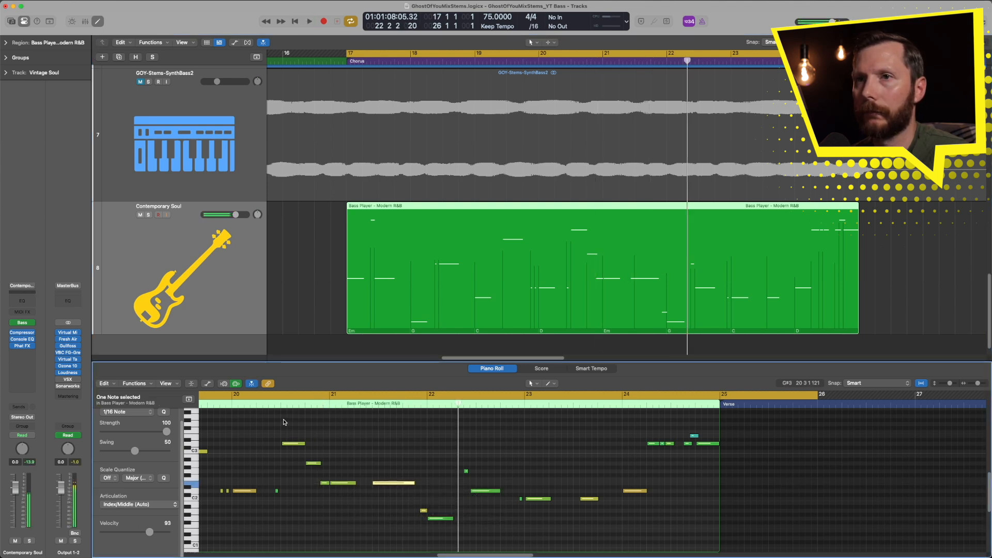
pyautogui.click(276, 407)
pyautogui.press('space')
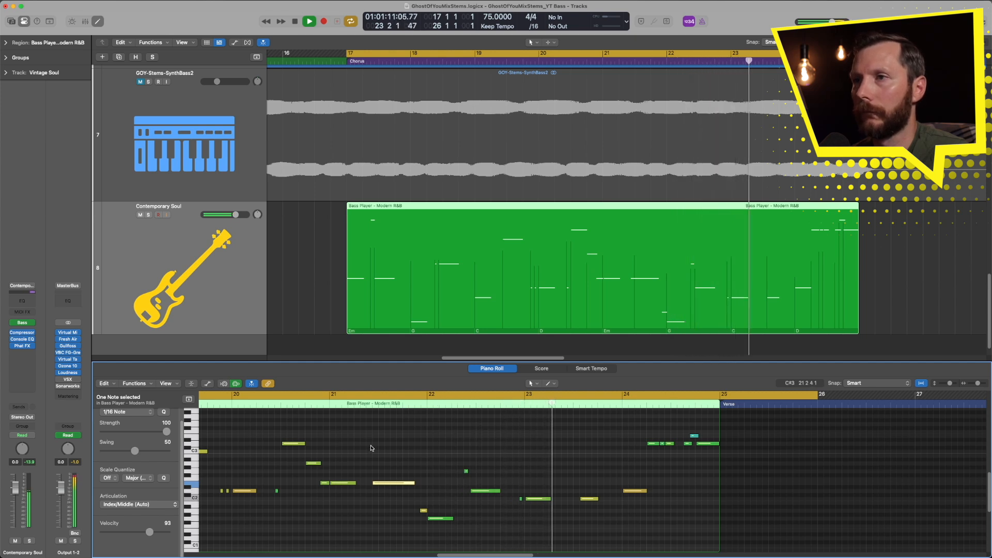
# - Move the C2 note in the middle of bar 23 slightly earlier and play the part through to the chorus end
pyautogui.press('space')
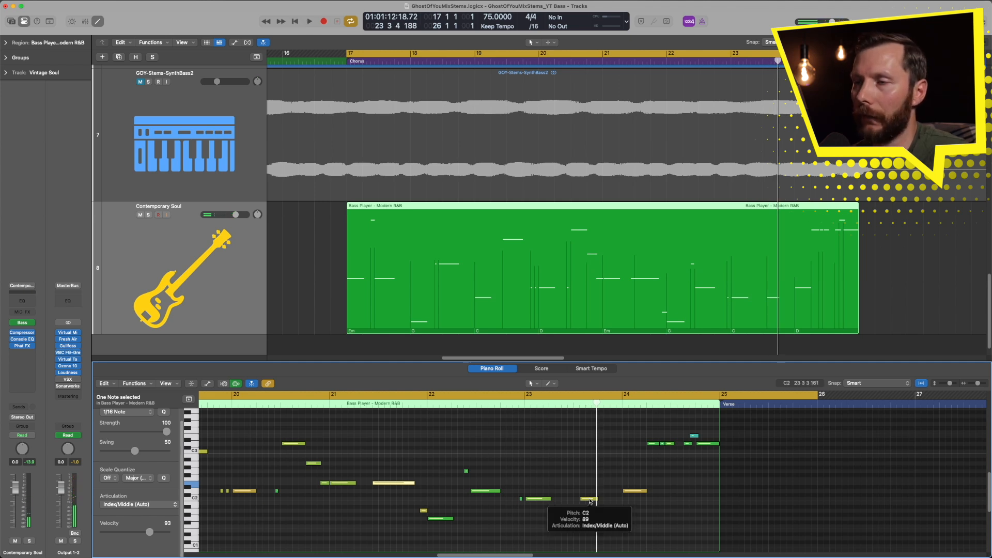
pyautogui.moveTo(590, 500); pyautogui.dragTo(578, 500)
pyautogui.doubleClick(476, 406)
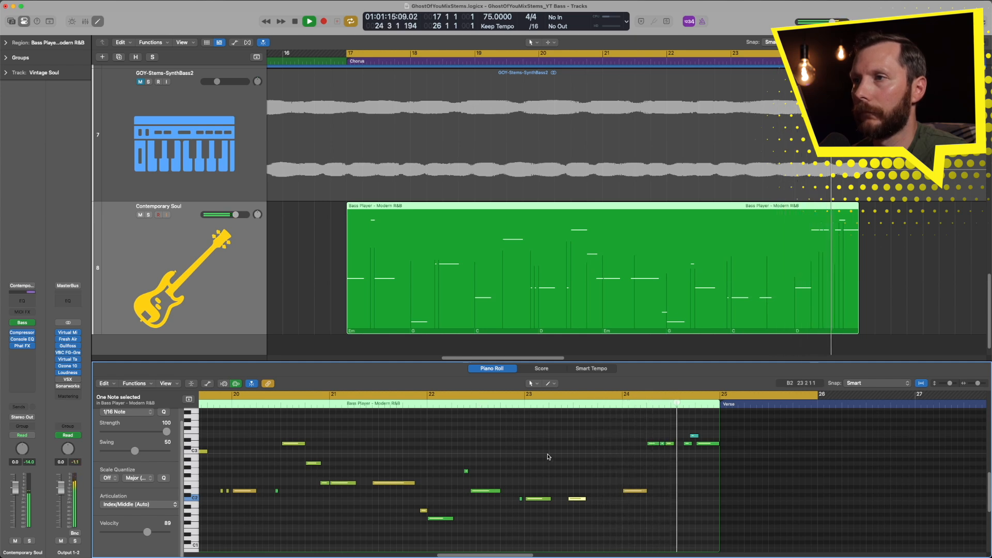
pyautogui.scroll(1, 548, 457)
pyautogui.press('space')
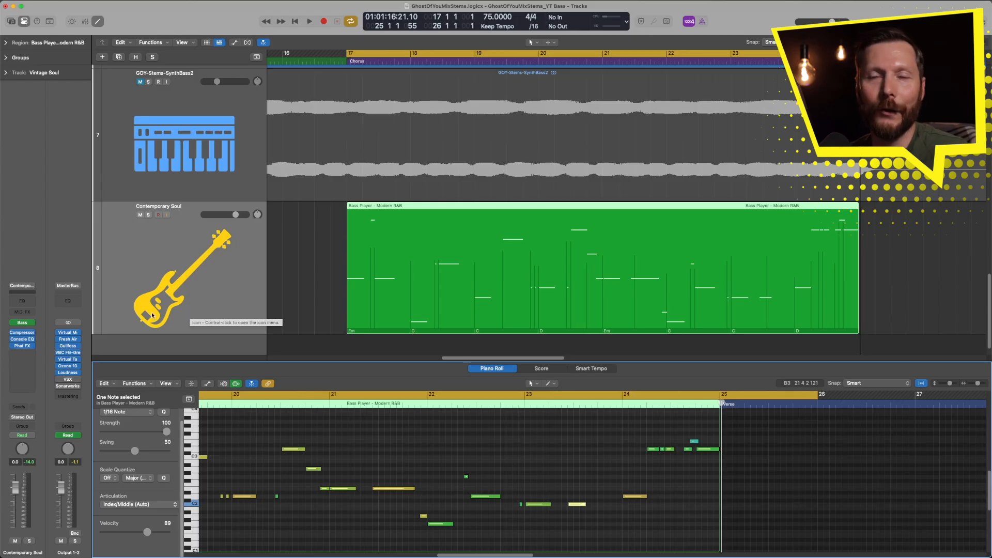
# - Open the bass track's Studio Bass instrument and view its available bass models, keeping Session
pyautogui.click(23, 324)
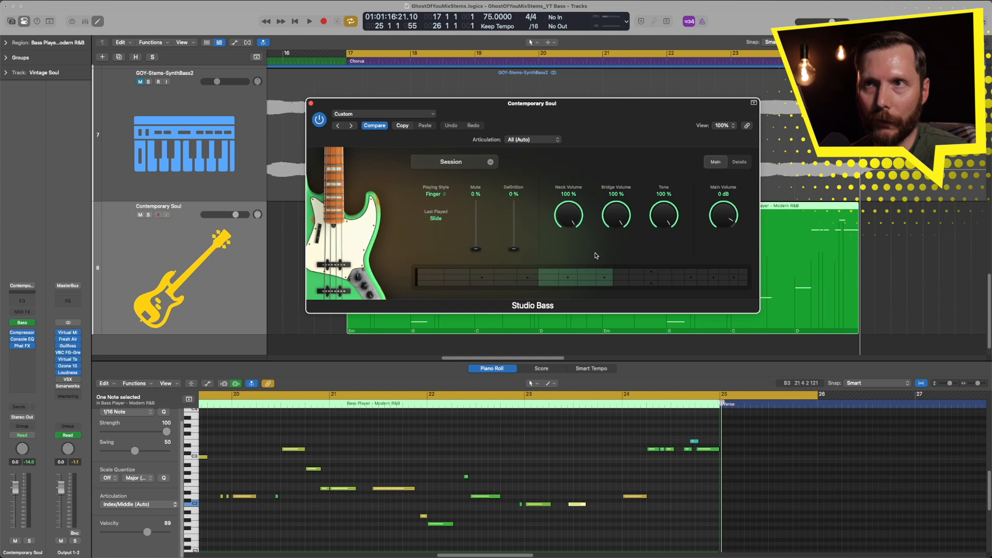
pyautogui.click(463, 163)
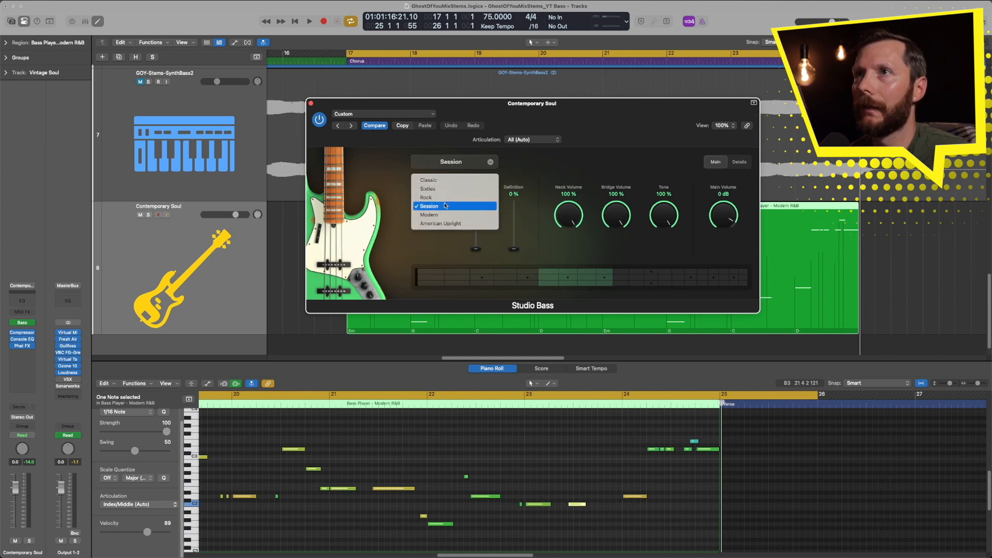
pyautogui.click(540, 168)
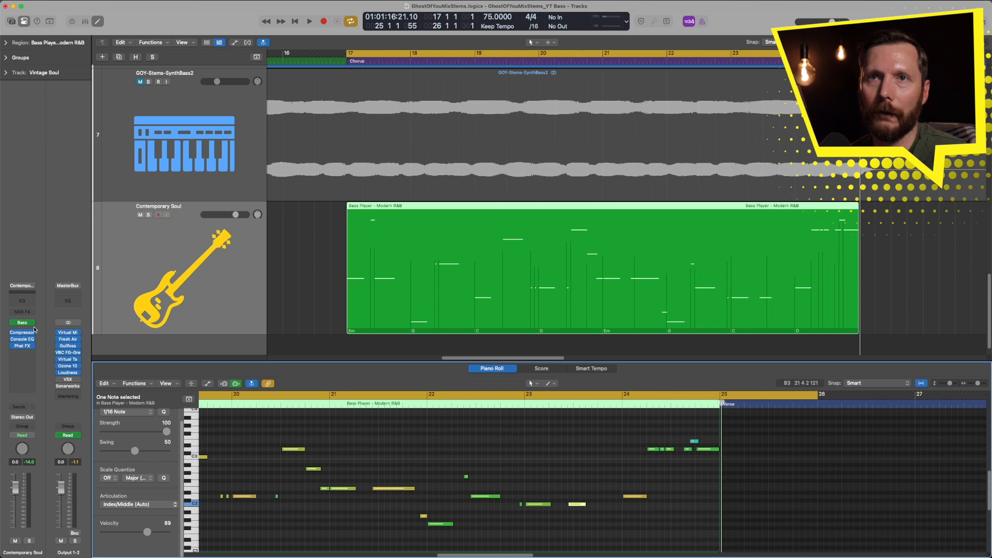
# - Replace the bass track's Studio Bass instrument with a stereo instance of Native Instruments Kontakt 7
pyautogui.click(32, 325)
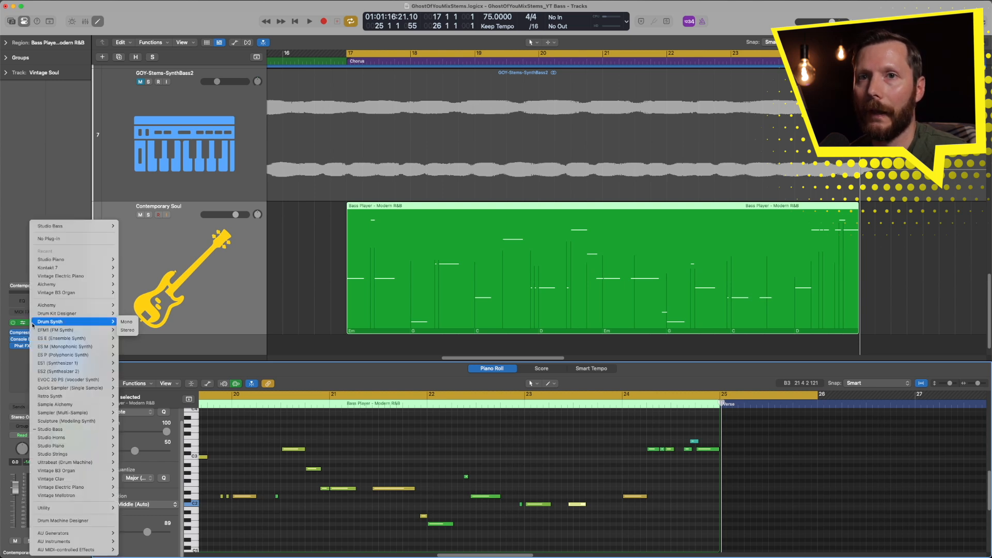
pyautogui.moveTo(82, 541)
pyautogui.moveTo(146, 548)
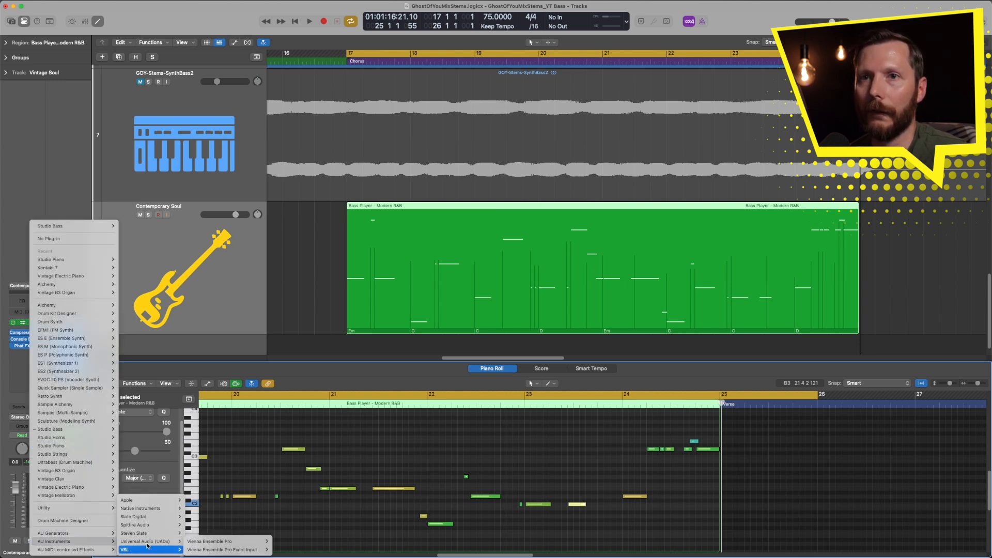
pyautogui.moveTo(149, 510)
pyautogui.moveTo(207, 524)
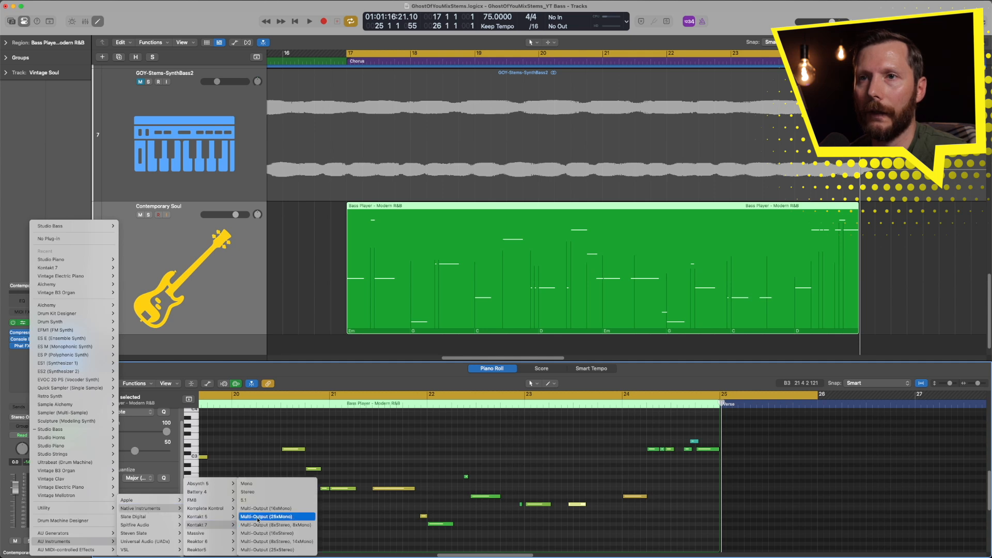
pyautogui.click(253, 492)
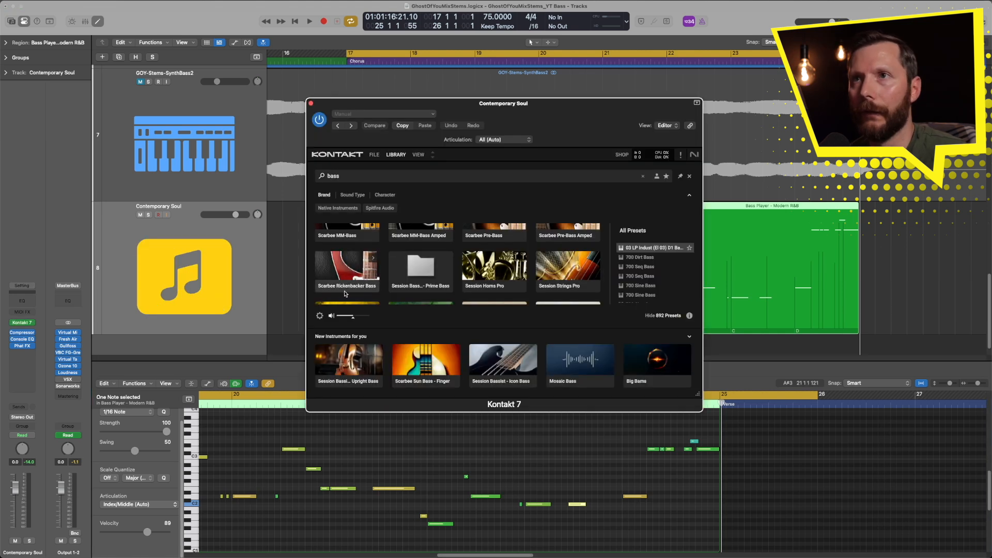
# - Choose the Scarbee Rickenbacker Bass library from the bass instruments in Kontakt 7
pyautogui.click(349, 289)
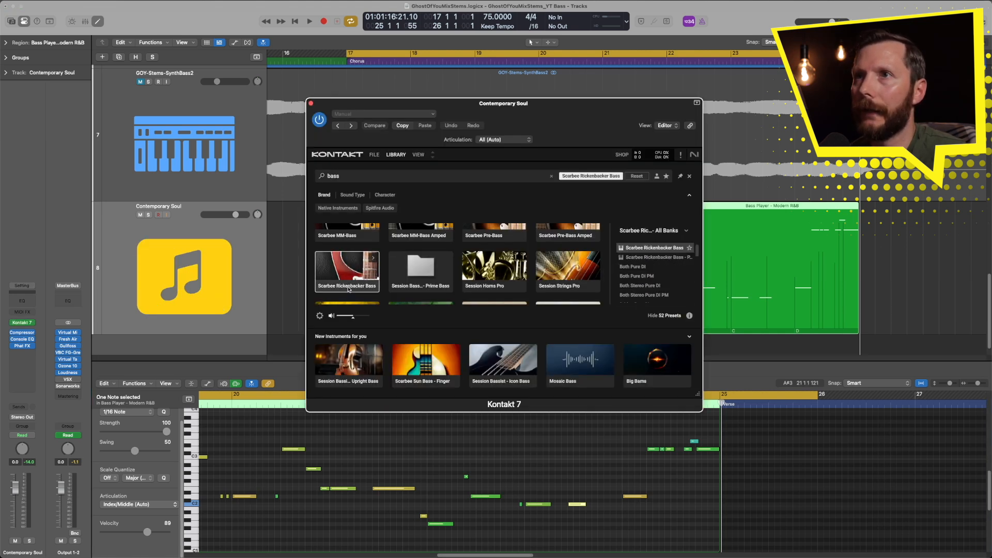
pyautogui.doubleClick(358, 289)
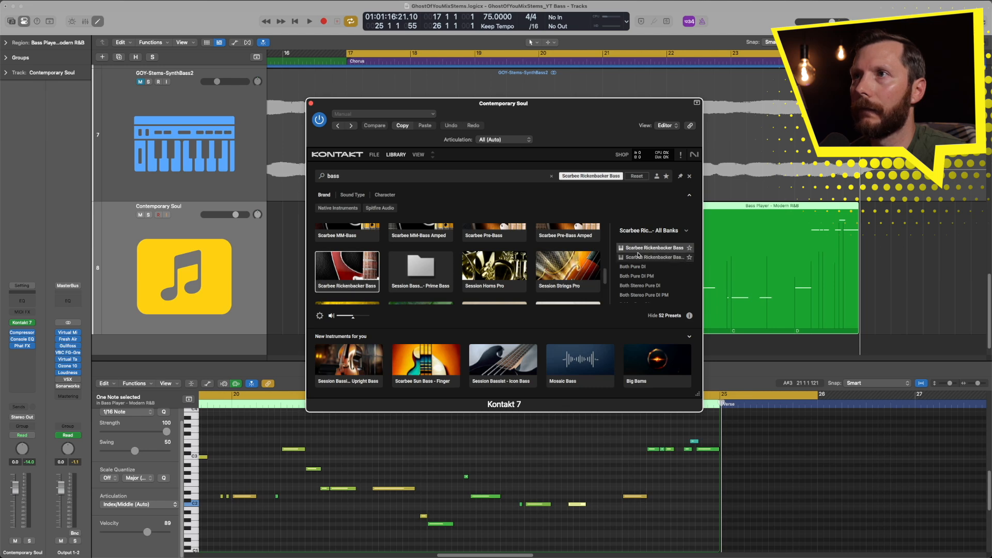